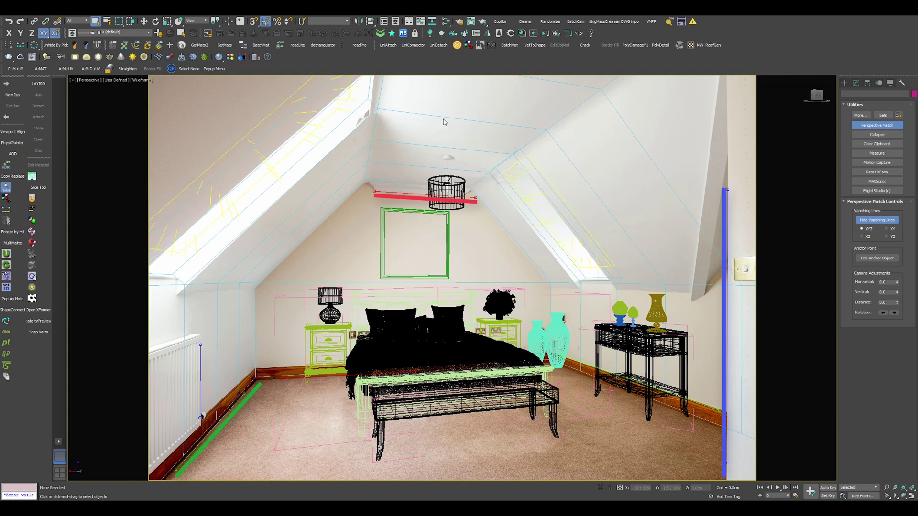
# Step: Try creating a Corona camera from the perspective view, delete it and show the Perspective Match vanishing lines again
pyautogui.click(556, 33)
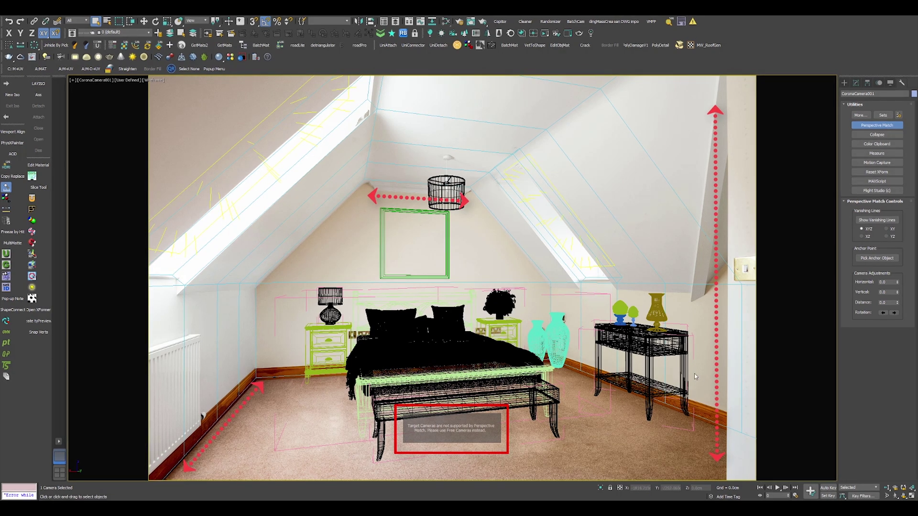
pyautogui.press('Delete')
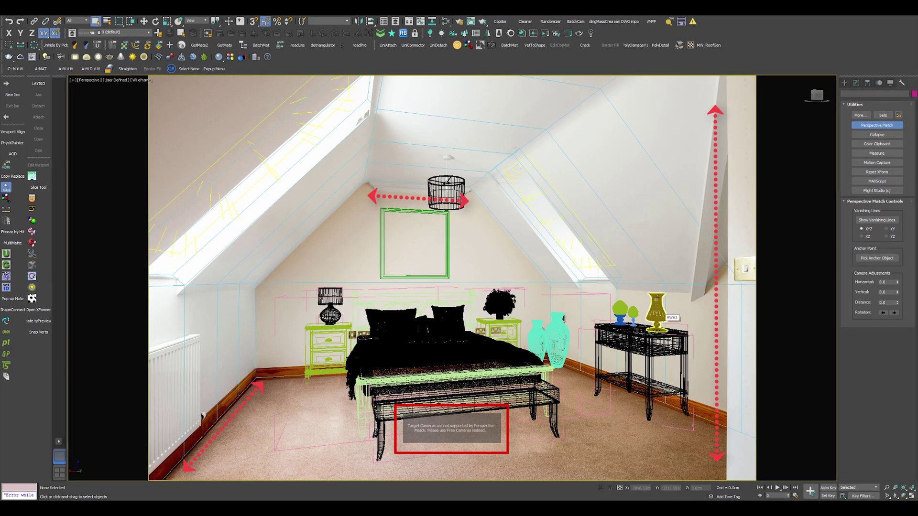
pyautogui.click(883, 222)
pyautogui.click(884, 222)
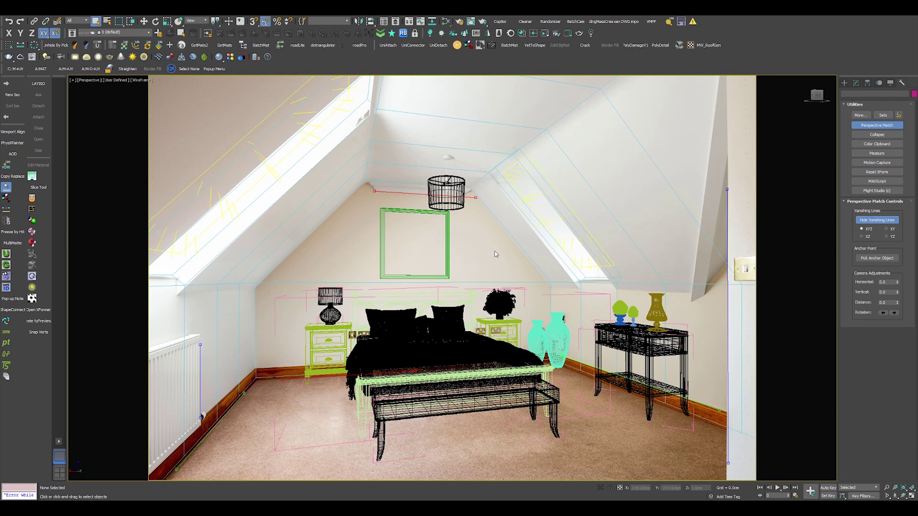
# Step: Switch the viewport to the Camera002 view and check which cameras are available
pyautogui.press('c')
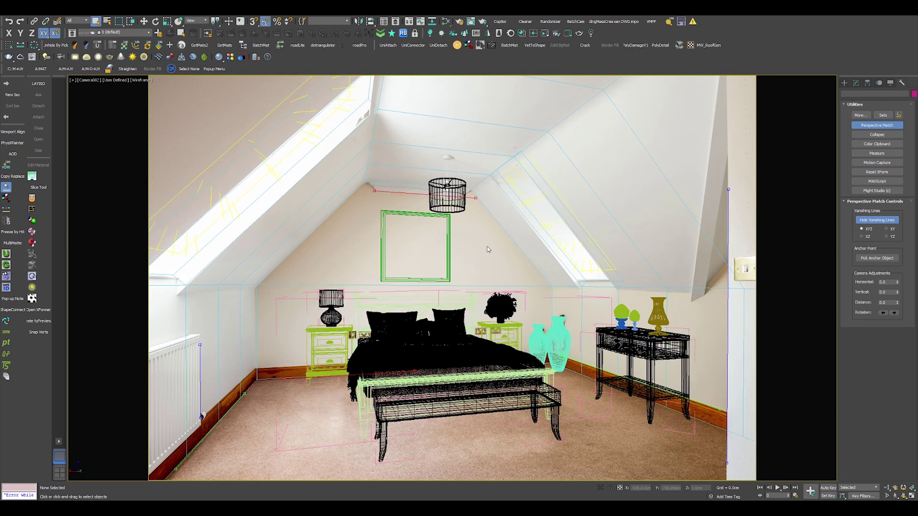
pyautogui.click(92, 81)
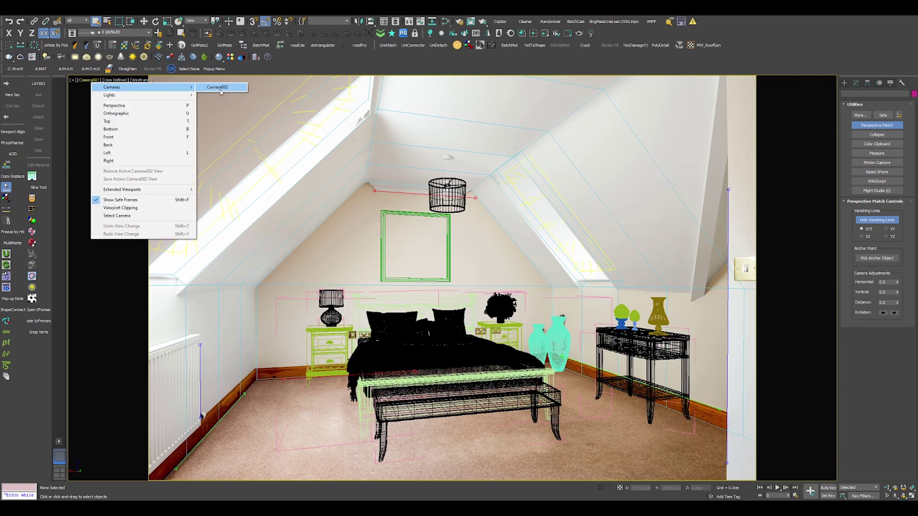
pyautogui.click(366, 215)
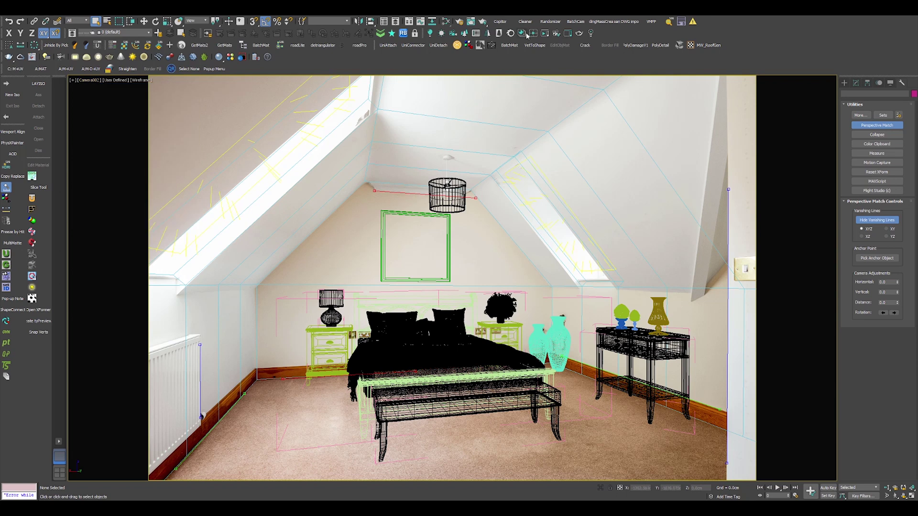
# Step: Try adding a Corona camera from the current view while Camera002 is active
pyautogui.click(455, 39)
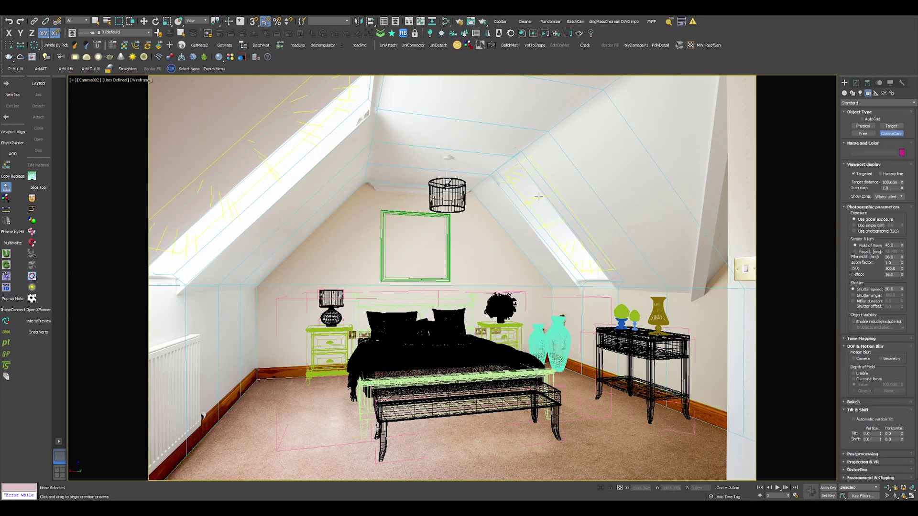
pyautogui.rightClick(539, 196)
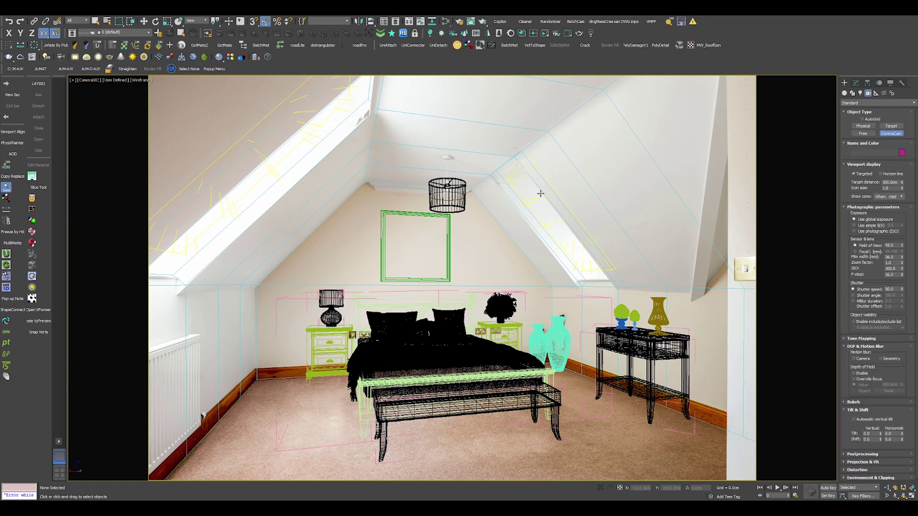
pyautogui.click(556, 33)
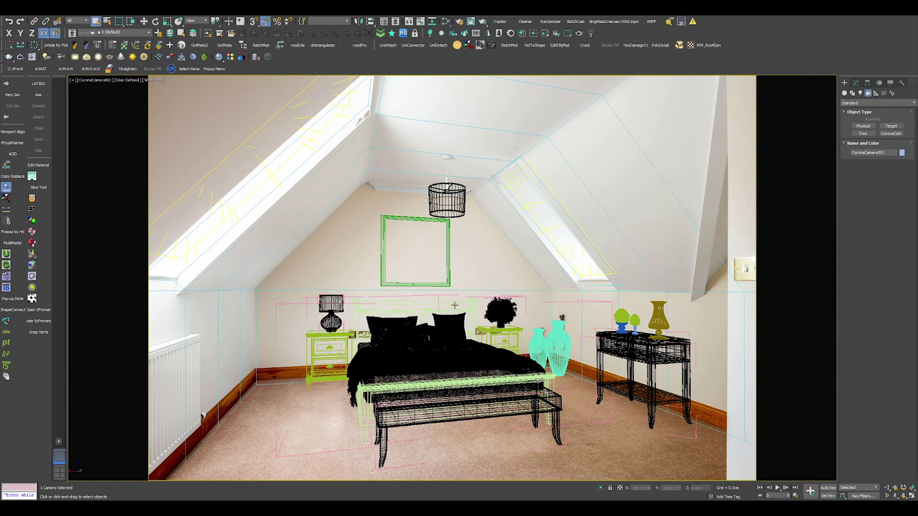
# Step: Return the viewport to the Perspective view and show the Perspective Match vanishing lines
pyautogui.click(104, 80)
pyautogui.click(139, 105)
pyautogui.click(876, 220)
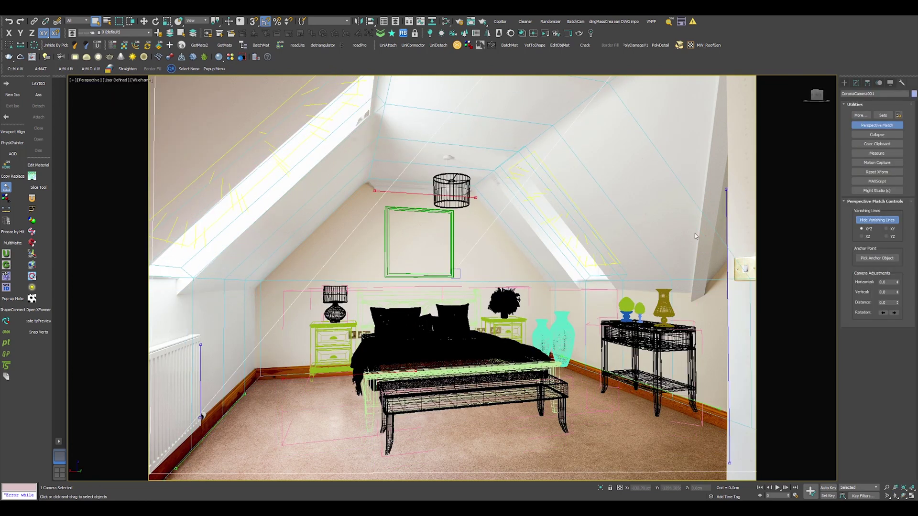
pyautogui.moveTo(564, 224); pyautogui.dragTo(558, 225, button='middle')
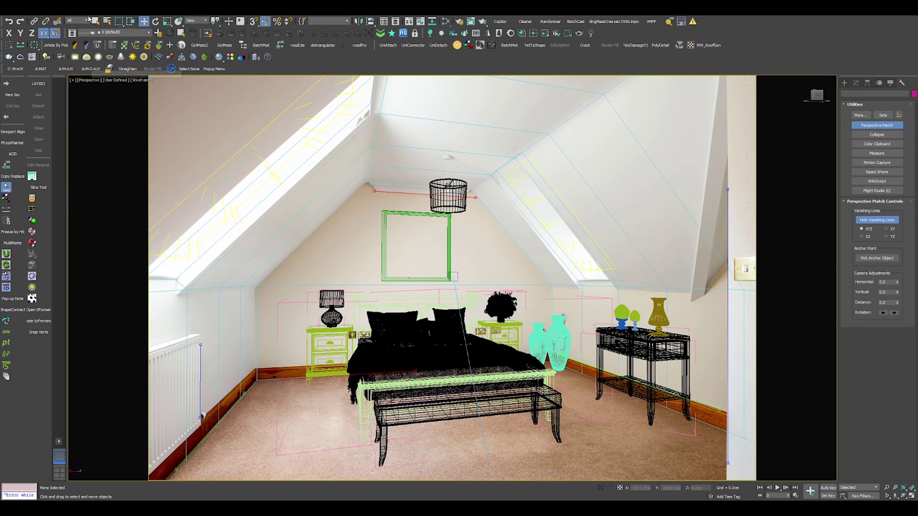
# Step: Create a standard camera from the matched perspective view
pyautogui.click(102, 12)
pyautogui.moveTo(112, 135)
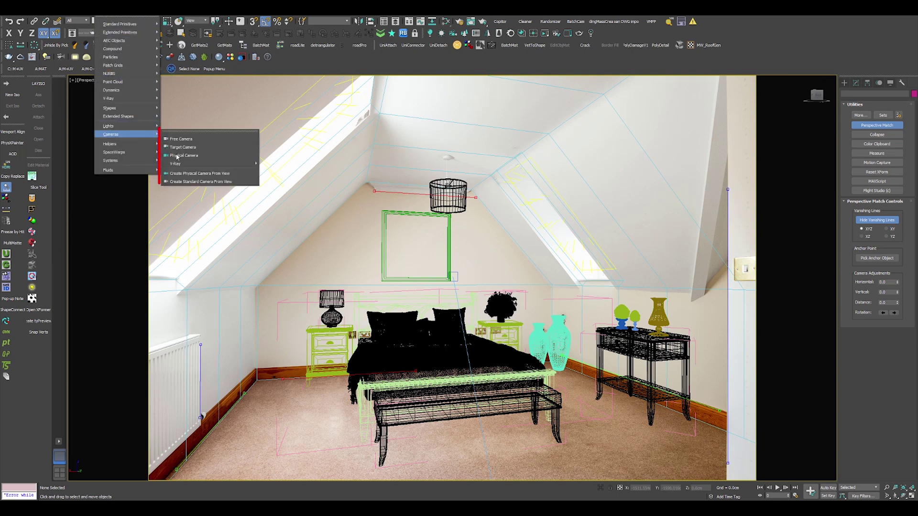
pyautogui.click(189, 182)
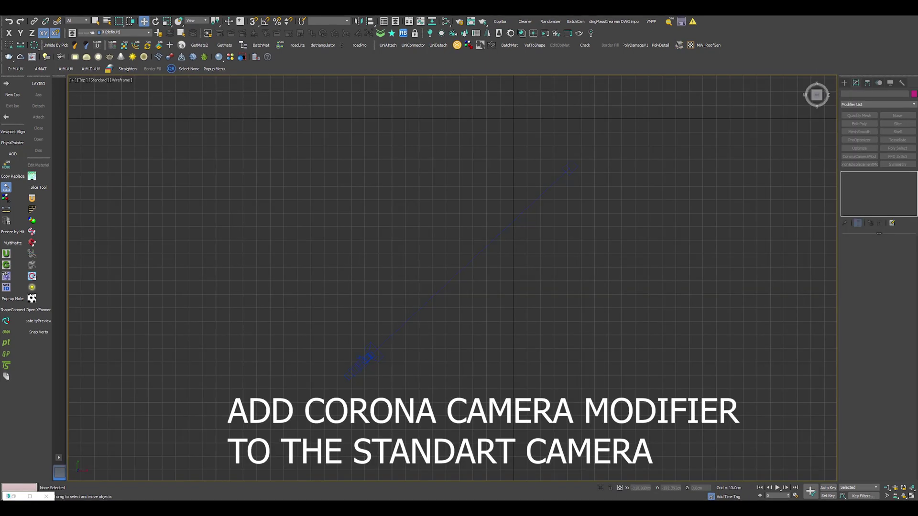
# Step: Select the standard target camera and add the CoronaCameraMod modifier to it
pyautogui.click(364, 358)
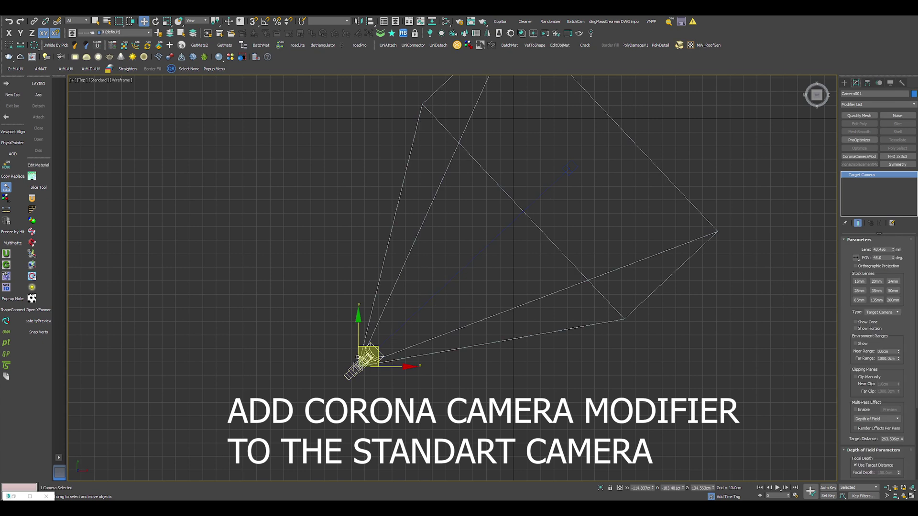
pyautogui.click(878, 104)
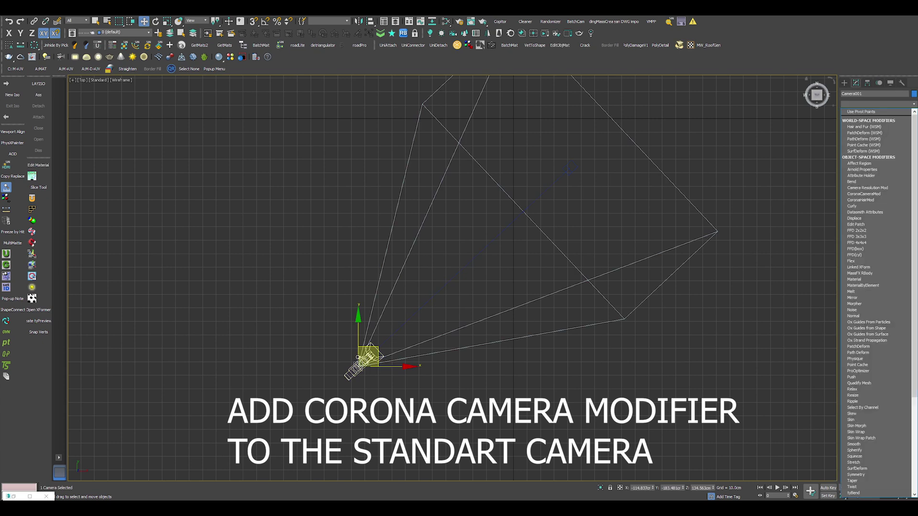
pyautogui.write('c')
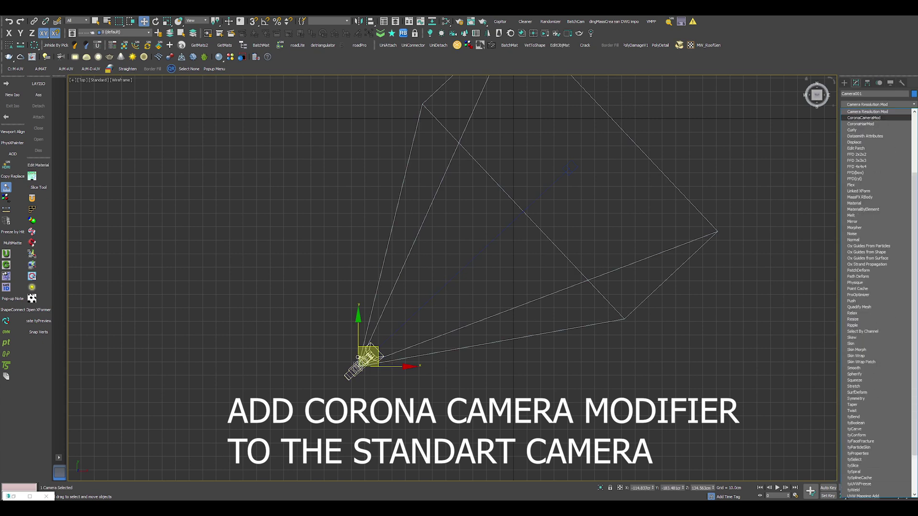
pyautogui.press('Return')
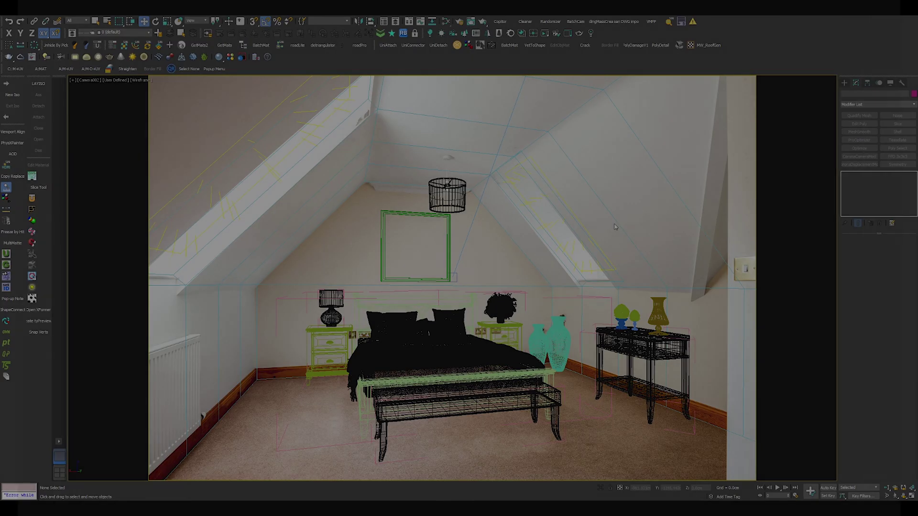
# Step: Turn off all CoronaLight objects in the Corona Lister and close it
pyautogui.click(477, 33)
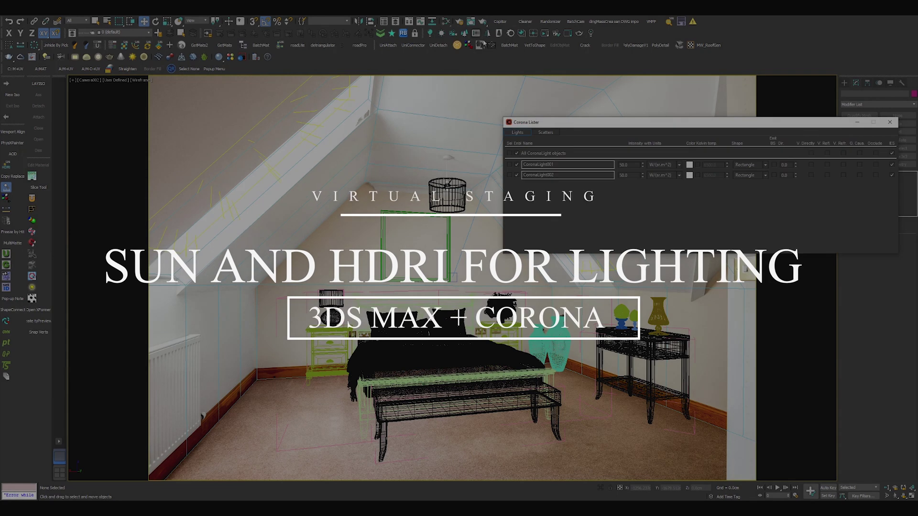
pyautogui.click(517, 153)
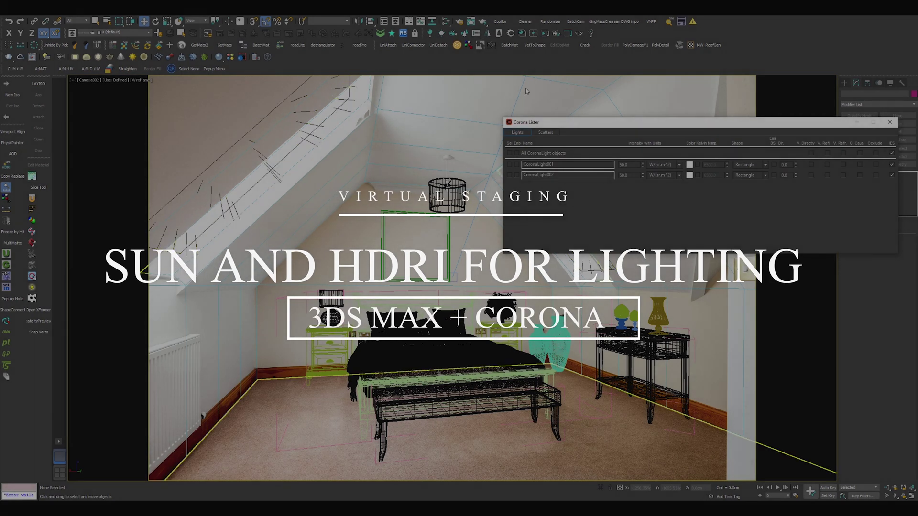
pyautogui.click(890, 122)
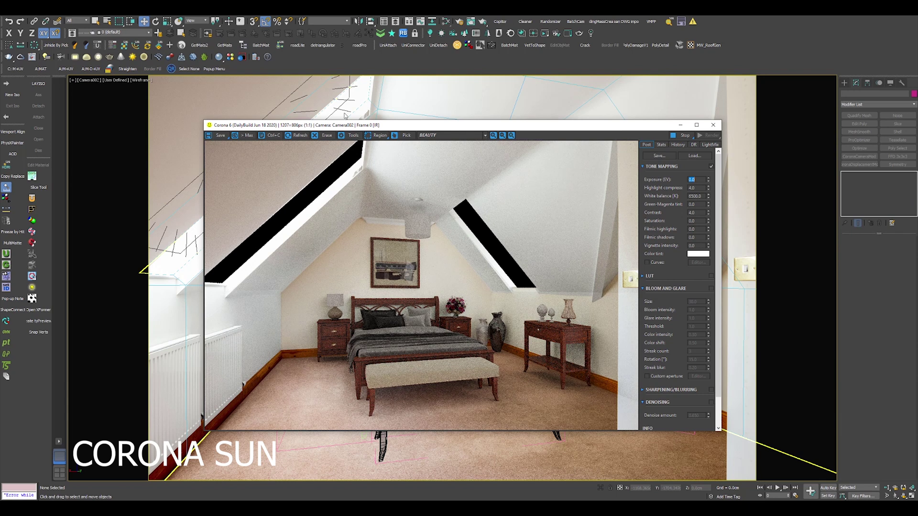
# Step: Add a targeted Corona Sun on the radiator side of the room, aimed at the carpet
pyautogui.moveTo(362, 127); pyautogui.dragTo(443, 123)
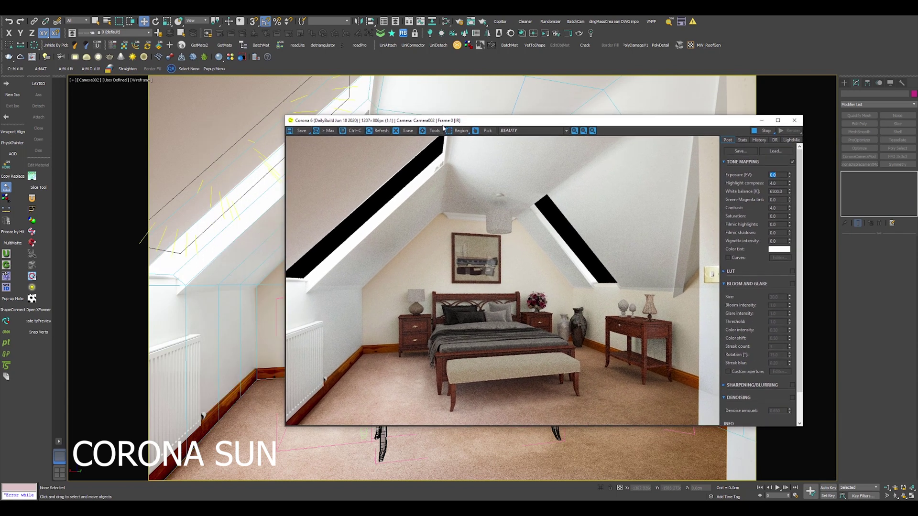
pyautogui.click(440, 34)
pyautogui.moveTo(251, 418); pyautogui.dragTo(287, 462)
pyautogui.click(253, 411)
pyautogui.rightClick(253, 410)
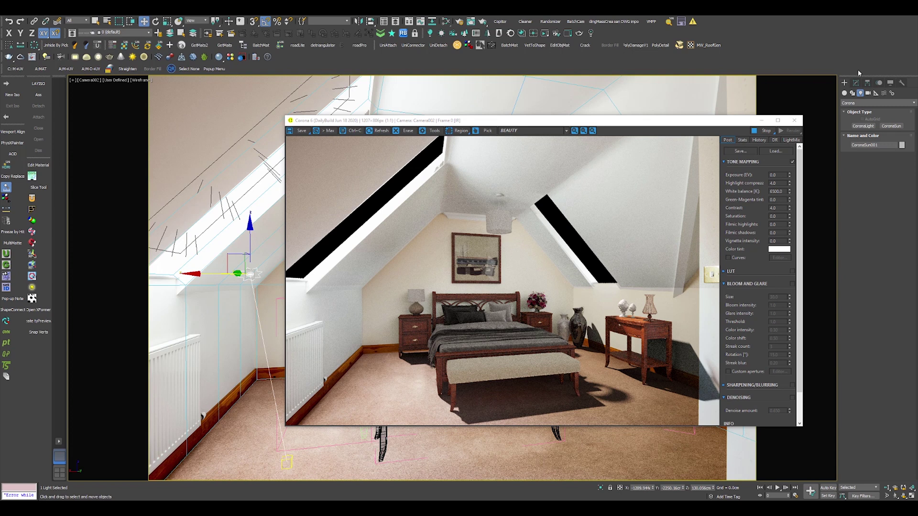
# Step: Set the Corona Sun's intensity to 1.0 and its size to 1.0
pyautogui.click(856, 83)
pyautogui.click(892, 284)
pyautogui.doubleClick(892, 275)
pyautogui.write('1')
pyautogui.press('Return')
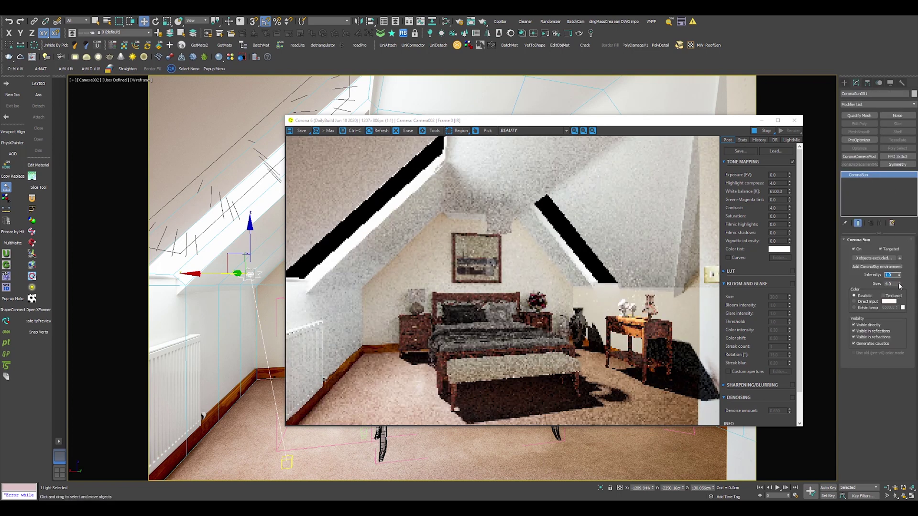
pyautogui.rightClick(899, 286)
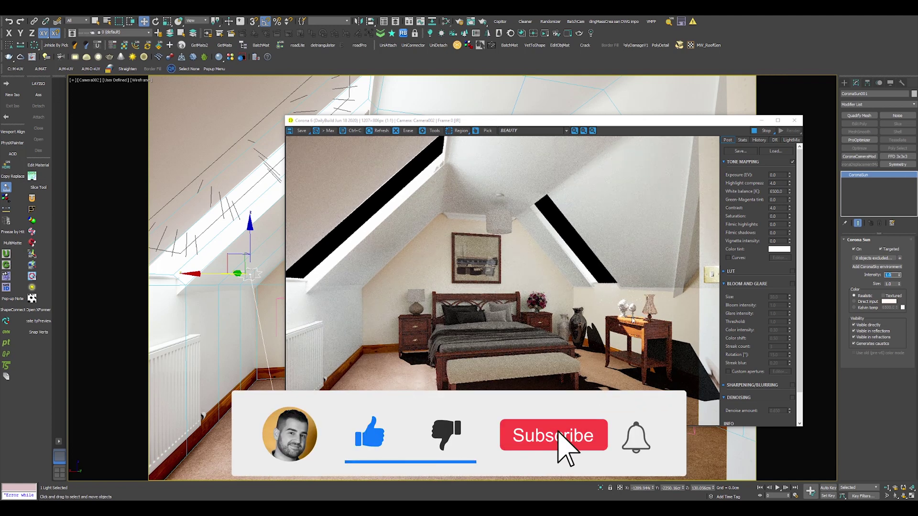
# Step: Raise the Corona Sun above the radiator-side skylight and set its size to 4 and intensity to 0.2
pyautogui.moveTo(234, 273); pyautogui.dragTo(155, 102)
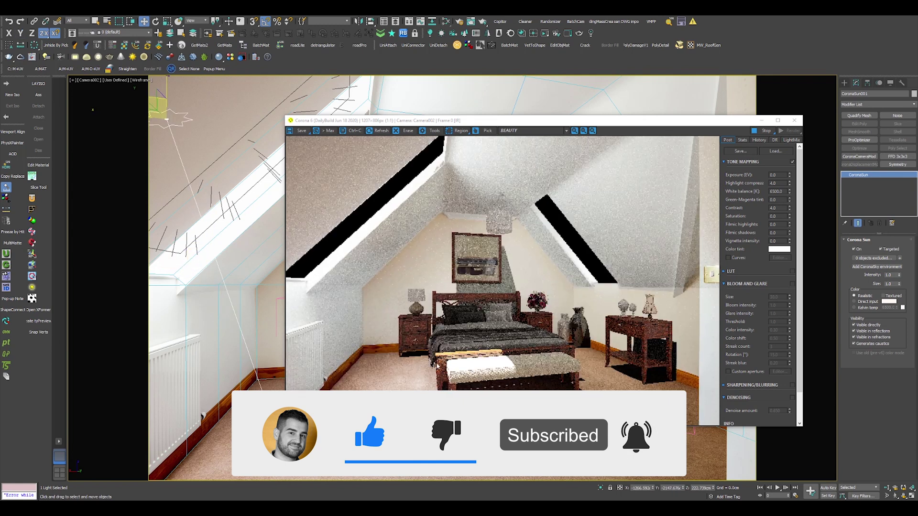
pyautogui.doubleClick(889, 284)
pyautogui.write('4')
pyautogui.press('Return')
pyautogui.doubleClick(888, 275)
pyautogui.write('0.2')
pyautogui.press('Return')
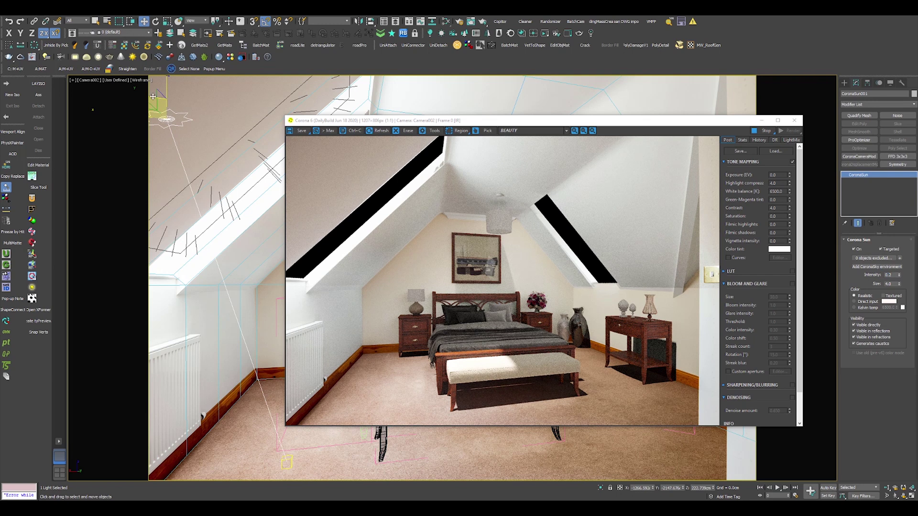
# Step: Delete the Corona Sun and stop the interactive render
pyautogui.click(180, 109)
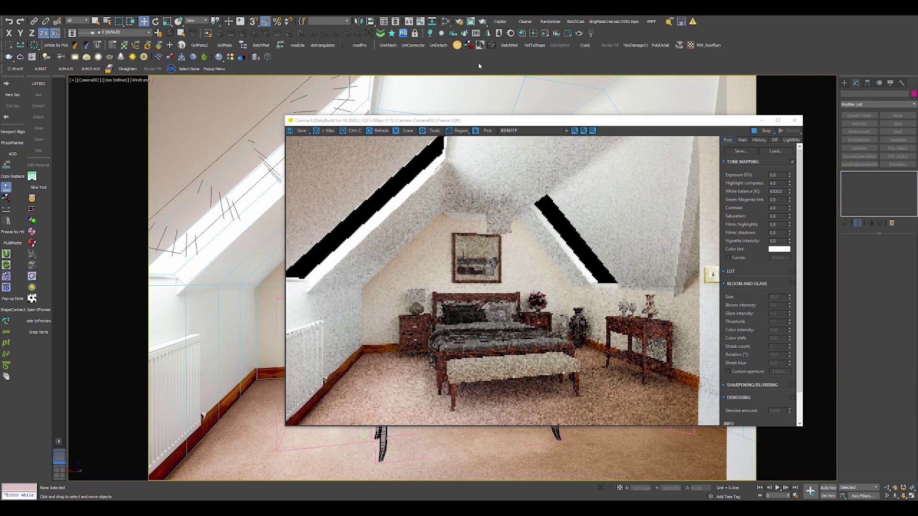
pyautogui.click(765, 132)
# Step: Add the library's "HDRI - sharp low sun" map to the Slate Material Editor view and enlarge the previews of its nodes
pyautogui.click(449, 23)
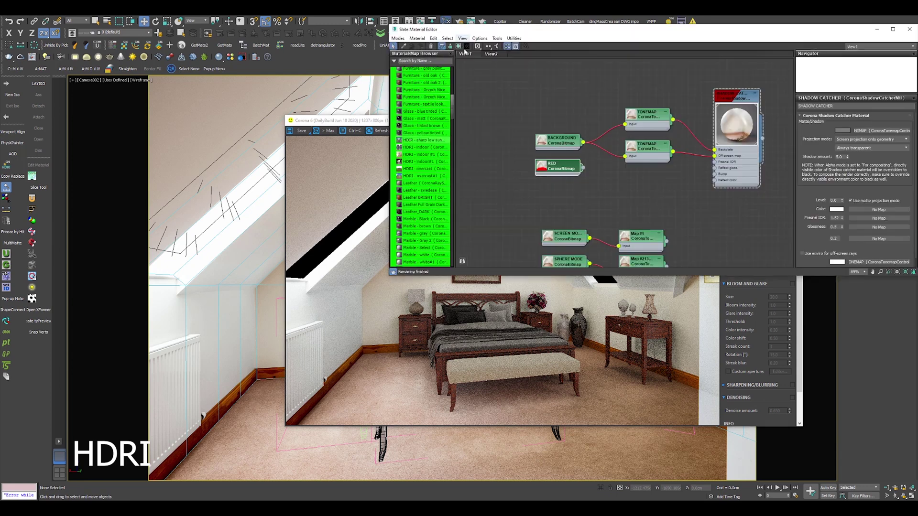
pyautogui.moveTo(507, 29); pyautogui.dragTo(454, 123)
pyautogui.moveTo(486, 175); pyautogui.dragTo(687, 202, button='middle')
pyautogui.moveTo(372, 234); pyautogui.dragTo(607, 259)
pyautogui.doubleClick(501, 261)
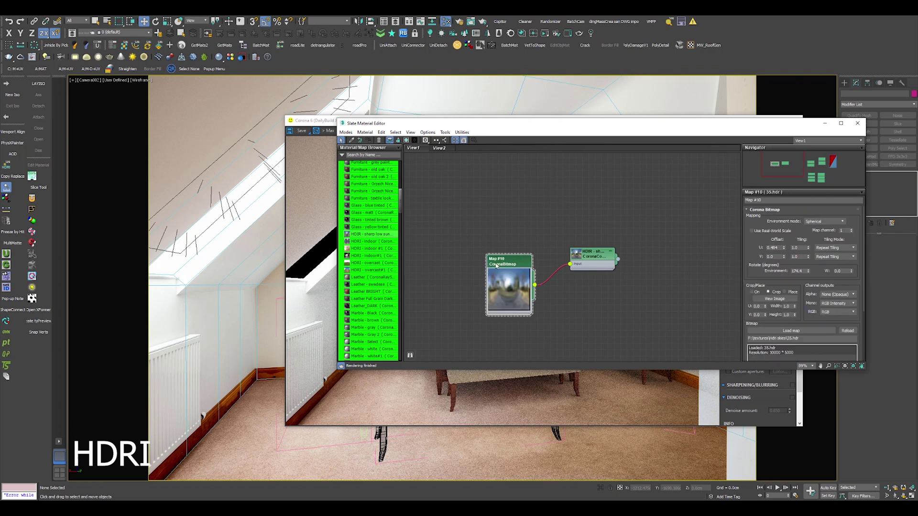
pyautogui.doubleClick(576, 257)
pyautogui.moveTo(498, 261); pyautogui.dragTo(504, 261)
# Step: Open the Environment and Effects settings and store the current render in the Corona frame buffer history
pyautogui.click(331, 182)
pyautogui.press('8')
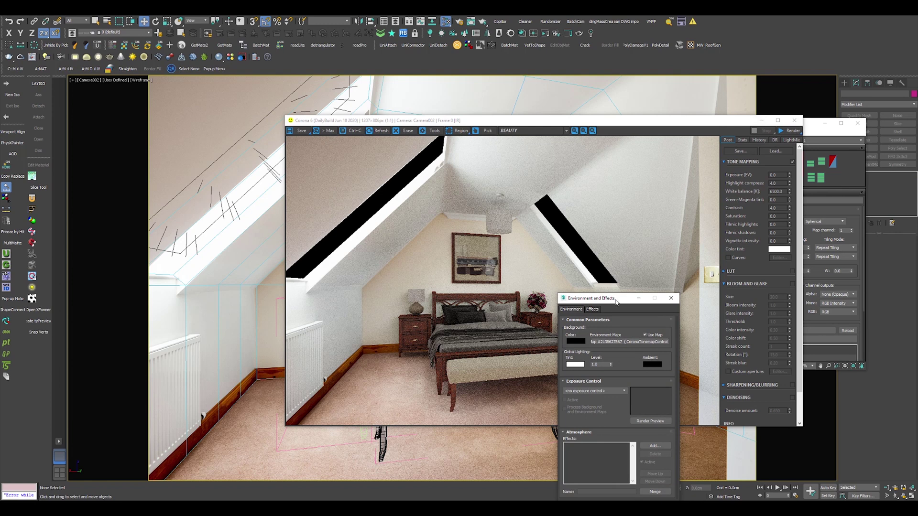
pyautogui.moveTo(592, 298); pyautogui.dragTo(138, 180)
pyautogui.click(758, 140)
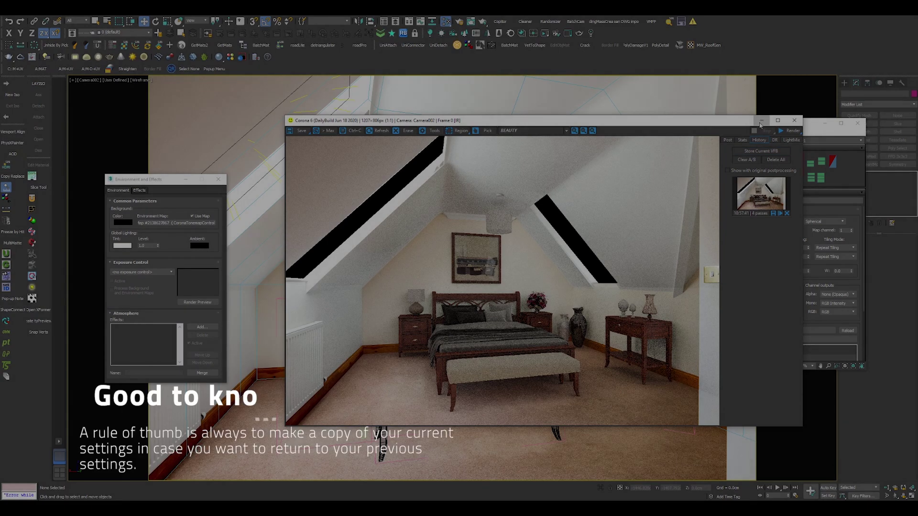
pyautogui.click(761, 120)
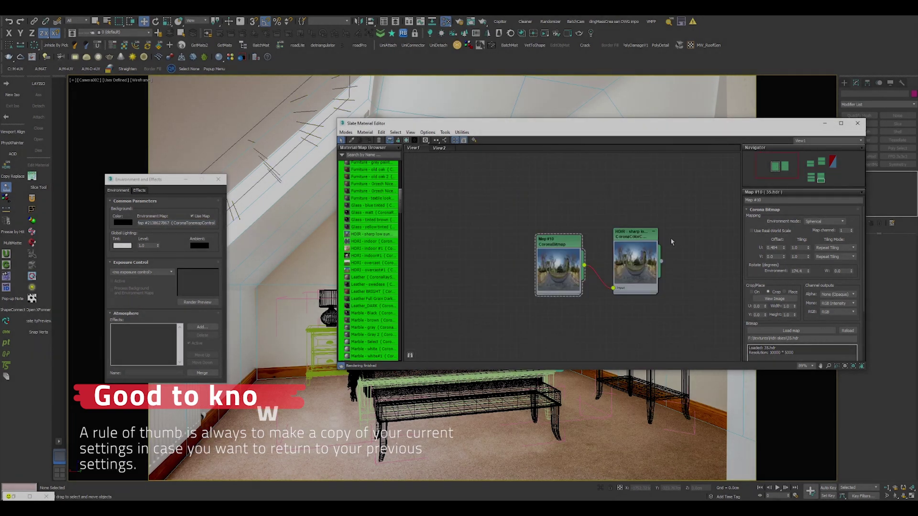
# Step: Assign the "HDRI - sharp low sun" map as the environment map and restart the interactive render
pyautogui.moveTo(661, 261); pyautogui.dragTo(196, 229)
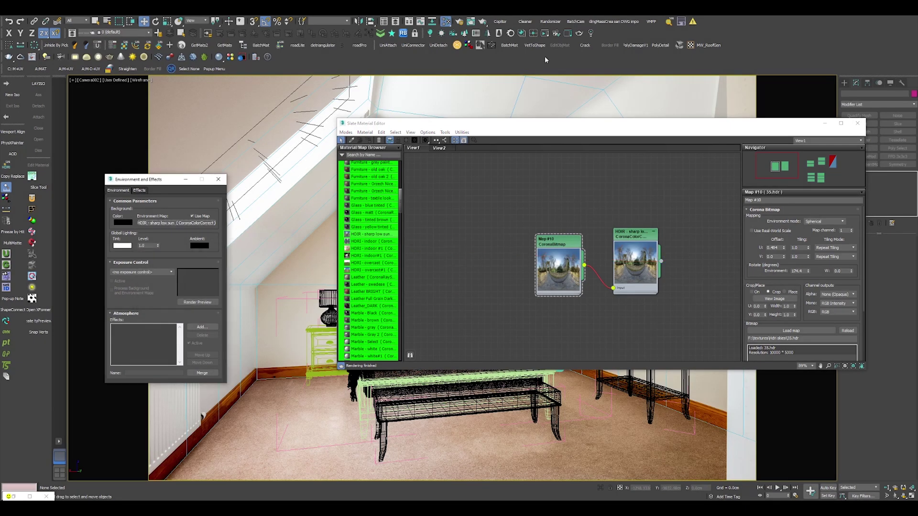
pyautogui.click(857, 123)
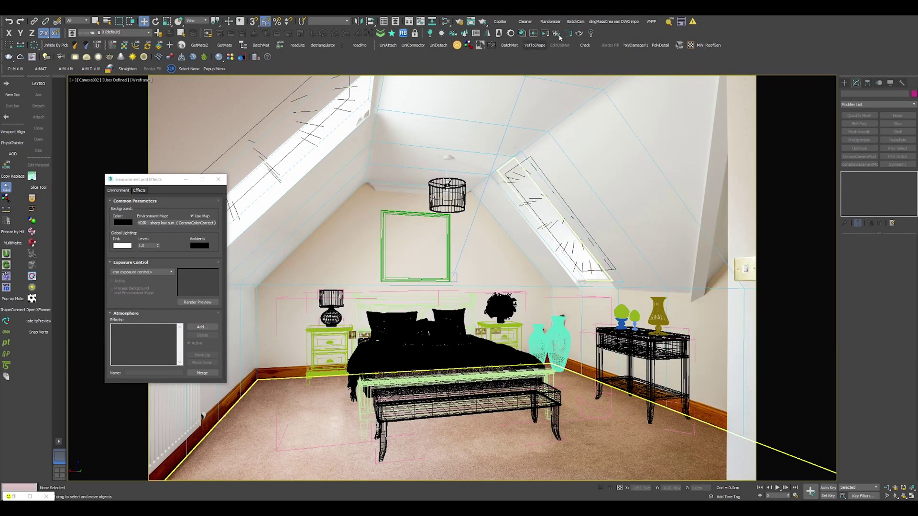
pyautogui.click(568, 33)
pyautogui.click(791, 132)
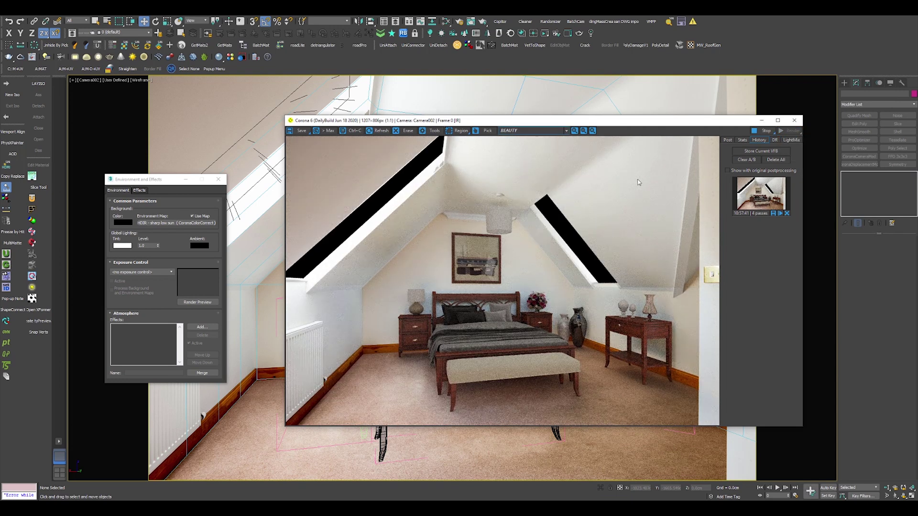
# Step: Stop the interactive render, store the HDRI result in the history, and compare it side by side with the previously stored render
pyautogui.click(765, 131)
pyautogui.click(761, 152)
pyautogui.click(759, 190)
pyautogui.click(758, 229)
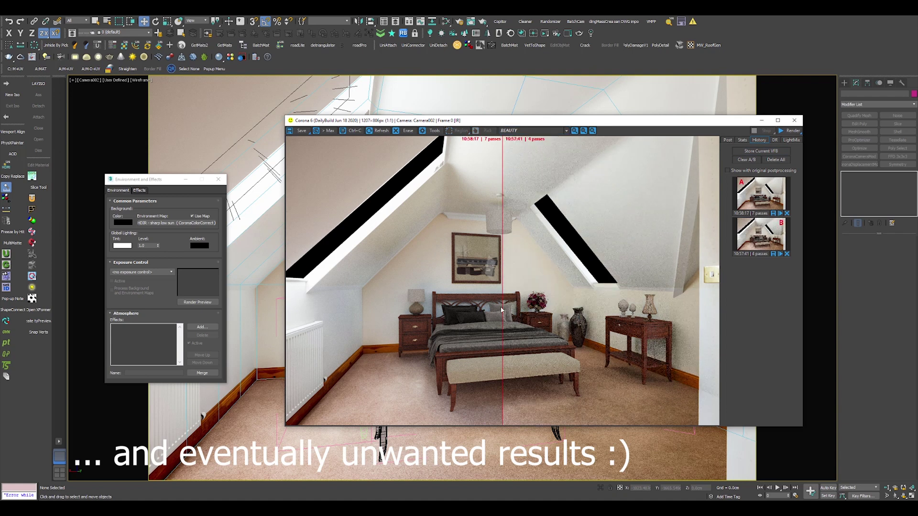
pyautogui.moveTo(503, 314); pyautogui.dragTo(229, 303)
pyautogui.moveTo(315, 291); pyautogui.dragTo(501, 298)
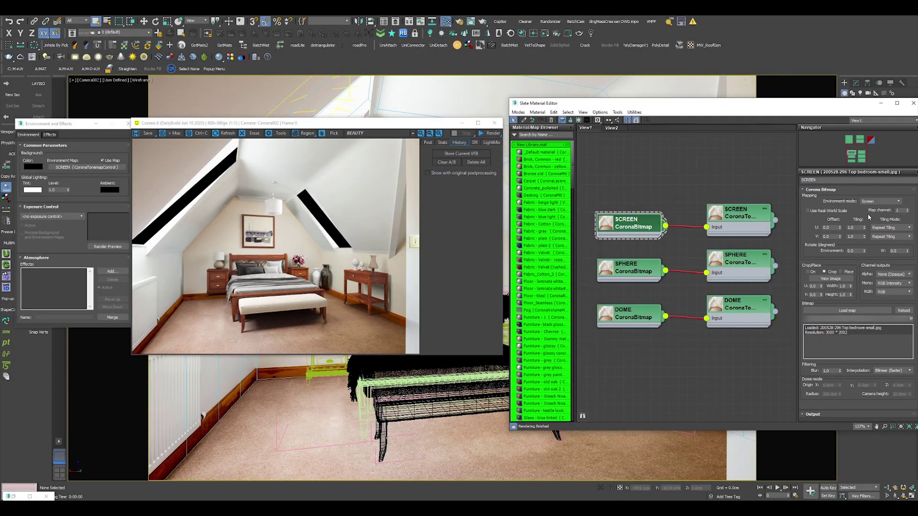
# Step: Render the camera view with the SCREEN tonemapped bitmap as the environment map
pyautogui.click(491, 133)
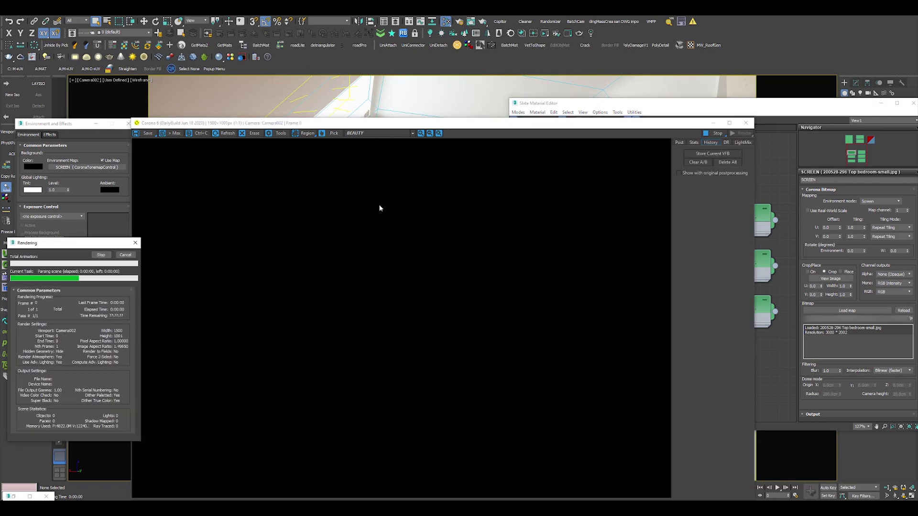
pyautogui.moveTo(355, 124); pyautogui.dragTo(326, 70)
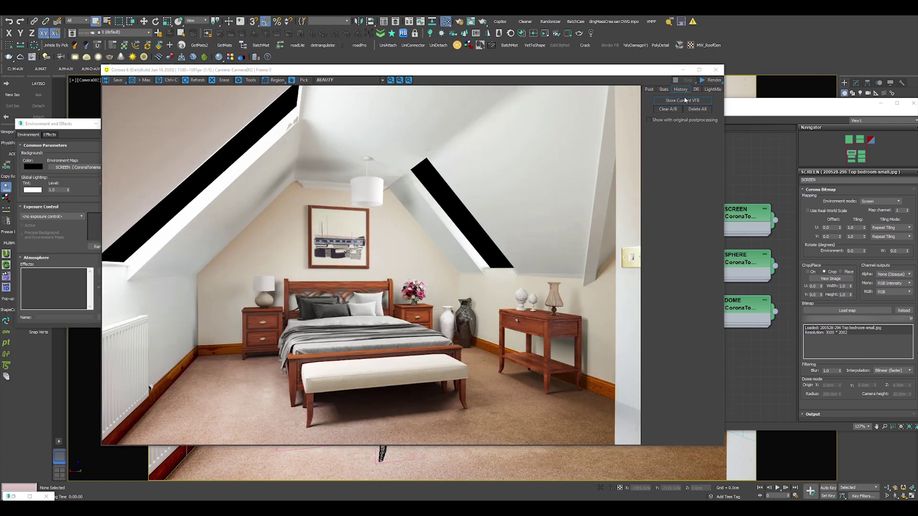
pyautogui.moveTo(380, 74); pyautogui.dragTo(461, 79)
# Step: Open the Render Setup's Corona scene settings and check the progressive rendering time limit
pyautogui.click(458, 22)
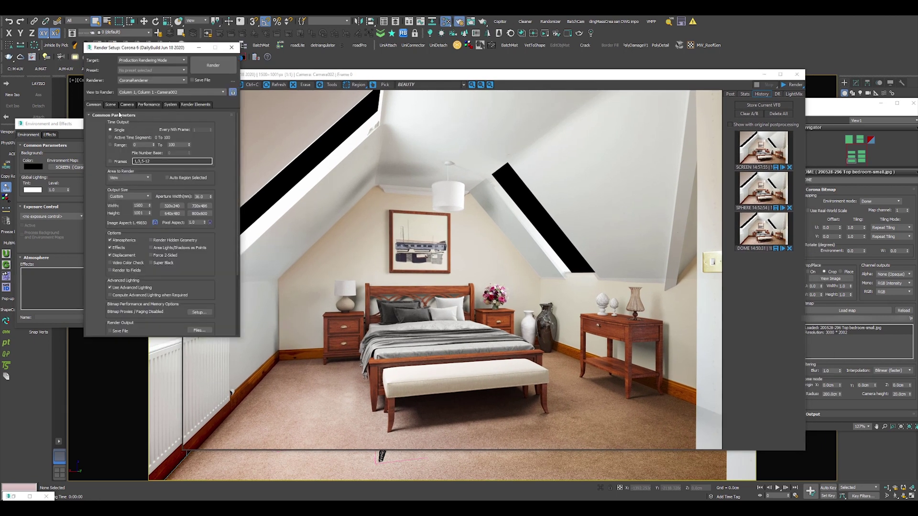
pyautogui.click(112, 106)
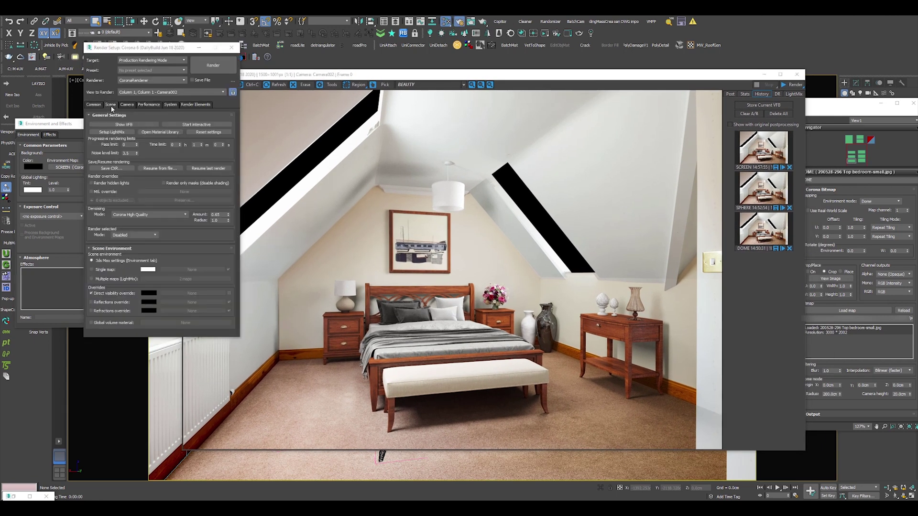
pyautogui.click(195, 145)
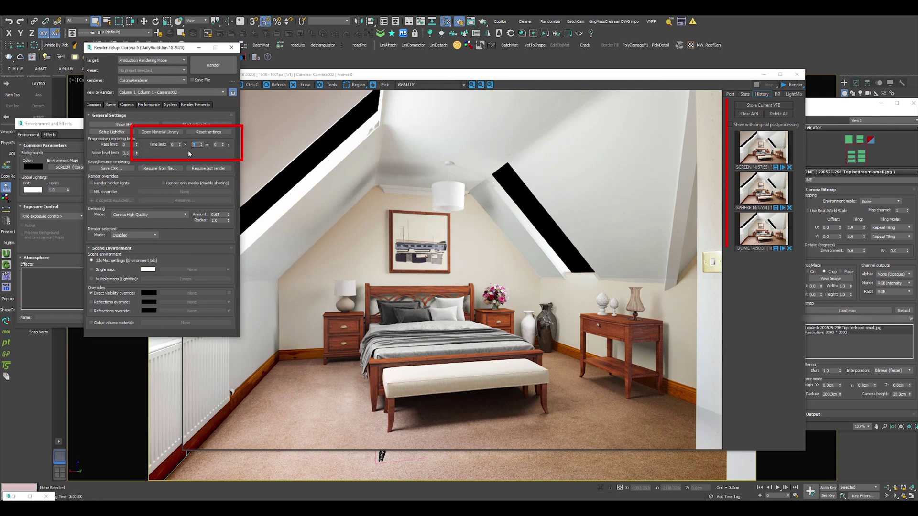
pyautogui.click(190, 153)
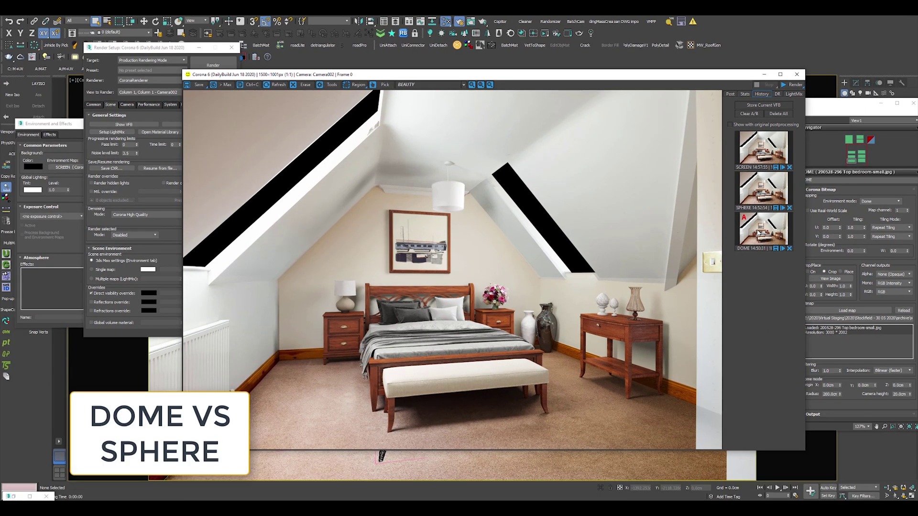
# Step: Compare the stored DOME, SPHERE and SCREEN renders in pairs, sweeping the A/B divider across the bedroom image
pyautogui.click(726, 262)
pyautogui.click(742, 197)
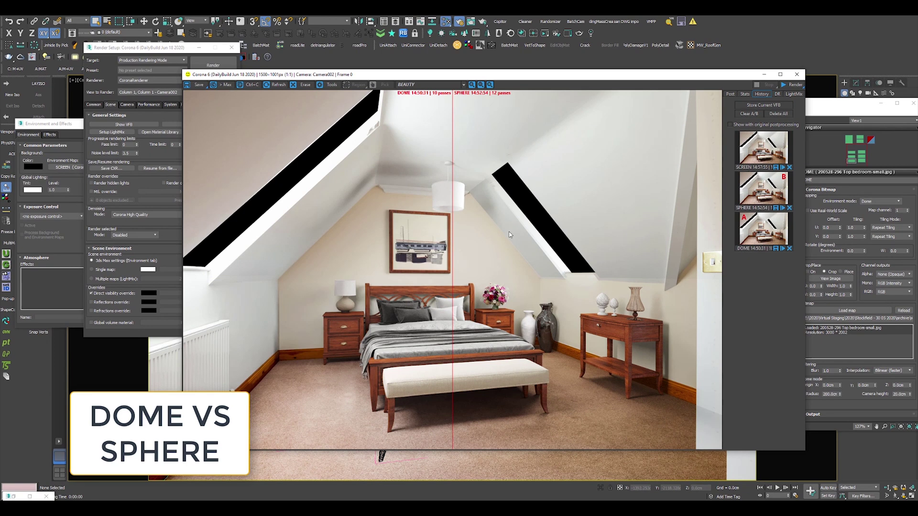
pyautogui.moveTo(452, 248); pyautogui.dragTo(657, 336)
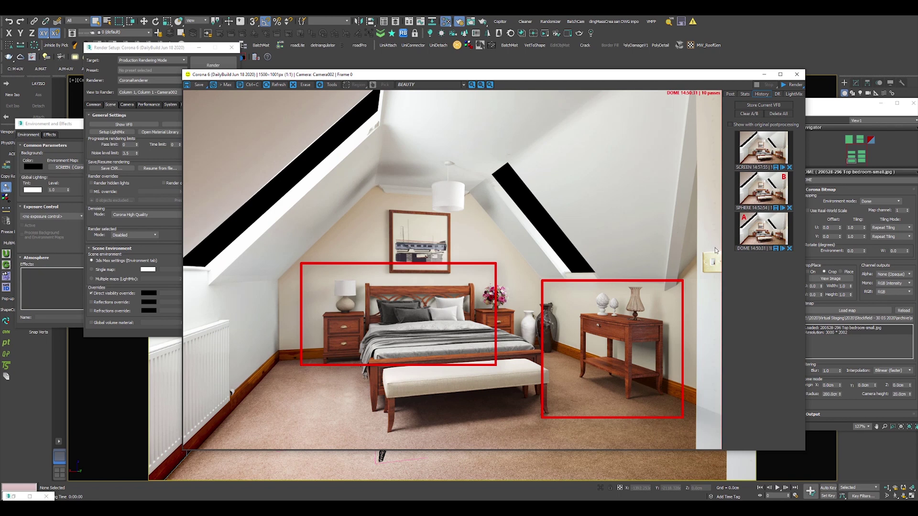
pyautogui.moveTo(719, 251); pyautogui.dragTo(304, 263)
pyautogui.scroll(2, 350, 305)
pyautogui.moveTo(234, 306); pyautogui.dragTo(383, 301)
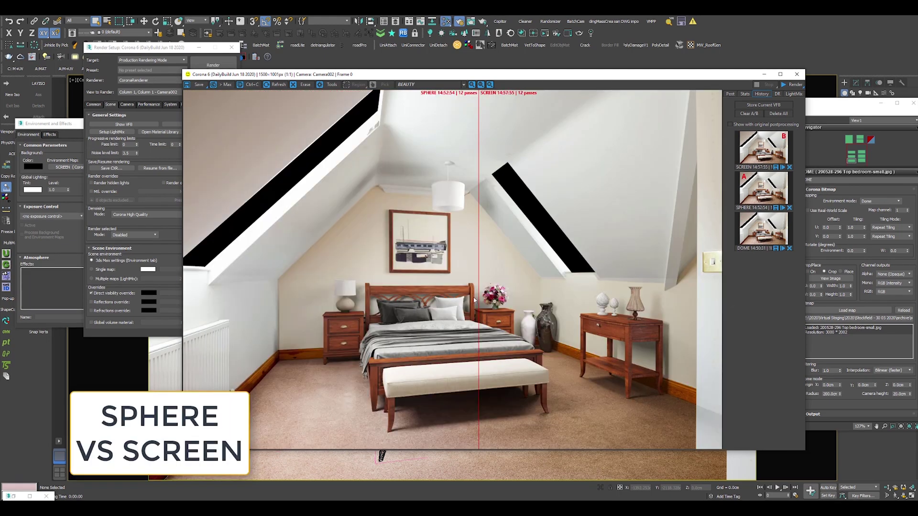
pyautogui.moveTo(475, 300)
pyautogui.mouseDown()
pyautogui.moveTo(631, 298)
pyautogui.moveTo(201, 297)
pyautogui.moveTo(669, 297)
pyautogui.moveTo(268, 297)
pyautogui.moveTo(734, 306)
pyautogui.moveTo(189, 298)
pyautogui.moveTo(679, 291)
pyautogui.moveTo(437, 285)
pyautogui.mouseUp()
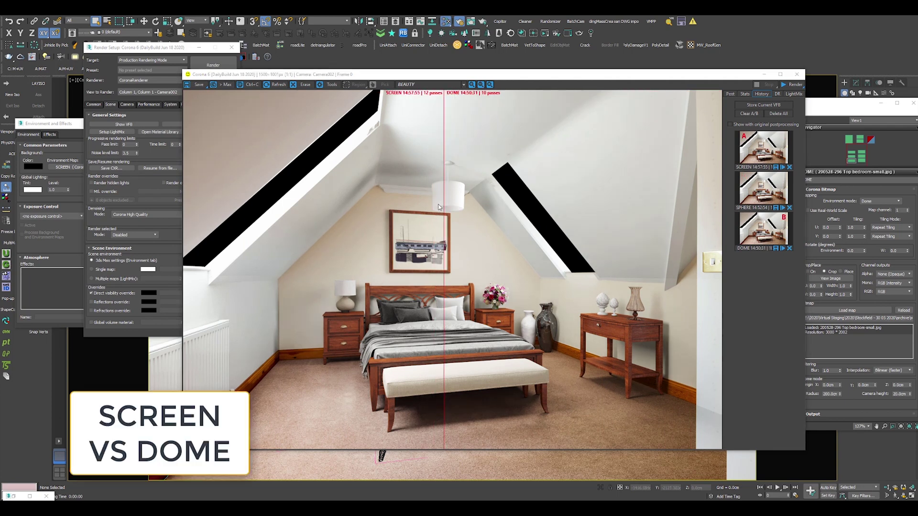
pyautogui.moveTo(442, 211)
pyautogui.mouseDown()
pyautogui.moveTo(683, 215)
pyautogui.moveTo(272, 218)
pyautogui.moveTo(239, 206)
pyautogui.moveTo(557, 236)
pyautogui.moveTo(670, 234)
pyautogui.moveTo(335, 235)
pyautogui.moveTo(564, 239)
pyautogui.moveTo(375, 232)
pyautogui.moveTo(543, 232)
pyautogui.moveTo(380, 223)
pyautogui.mouseUp()
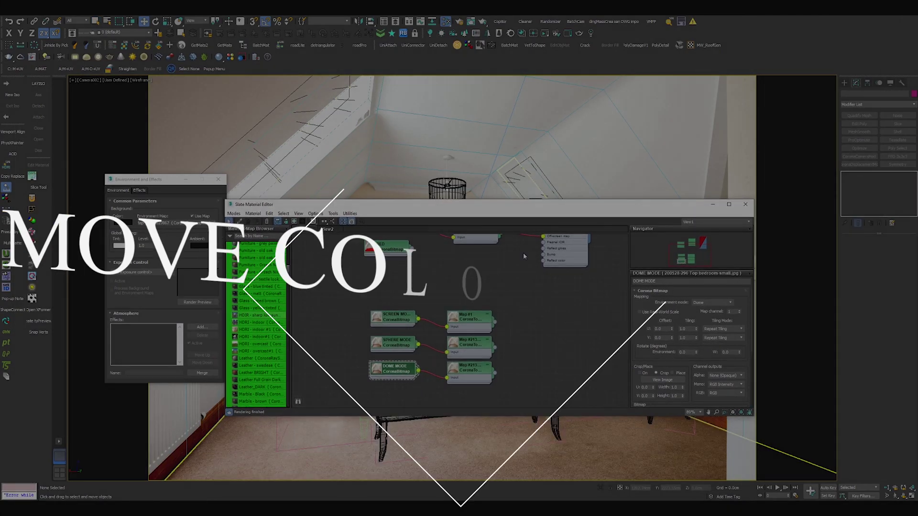
# Step: Connect the RED bitmap to the TONEMAP node that feeds the shadow catcher's off-screen map
pyautogui.moveTo(514, 324); pyautogui.dragTo(513, 377, button='middle')
pyautogui.moveTo(389, 305); pyautogui.dragTo(395, 297)
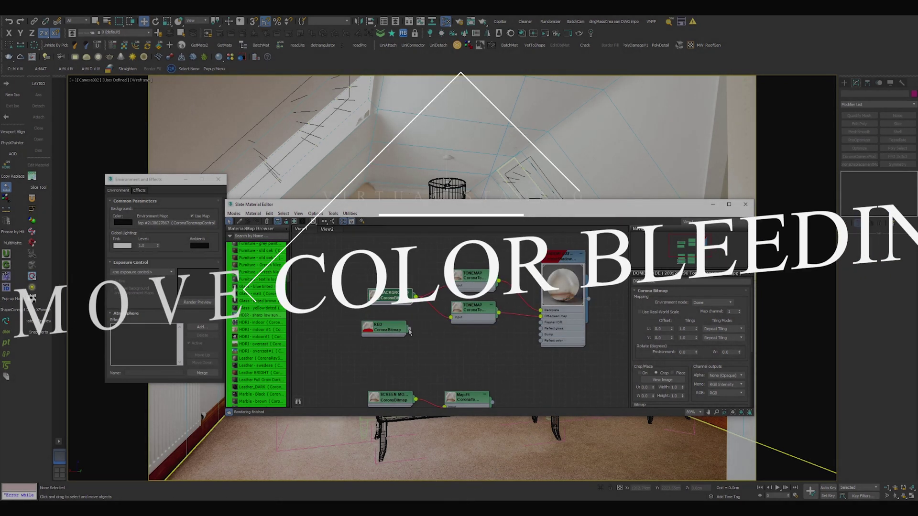
pyautogui.moveTo(409, 329); pyautogui.dragTo(479, 314)
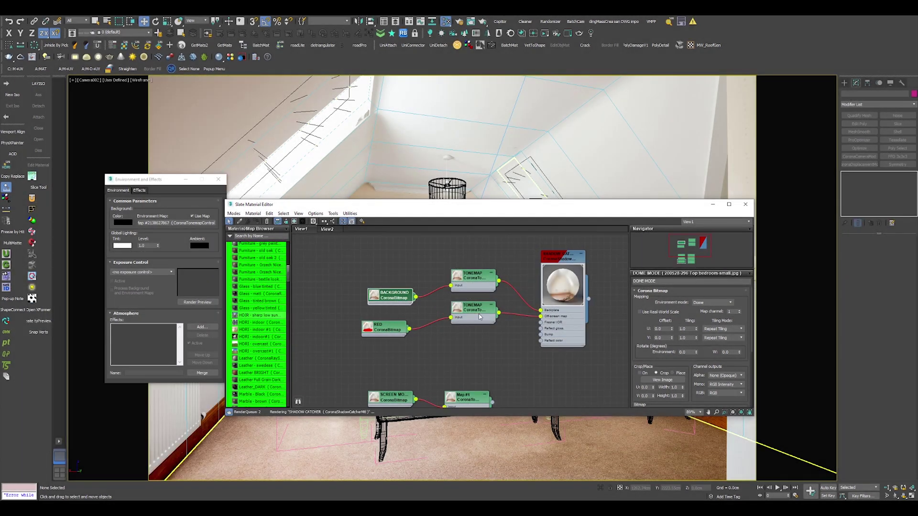
# Step: Enlarge the RED bitmap node's preview and examine its full image with the red-painted floor
pyautogui.click(373, 331)
pyautogui.doubleClick(371, 330)
pyautogui.doubleClick(385, 330)
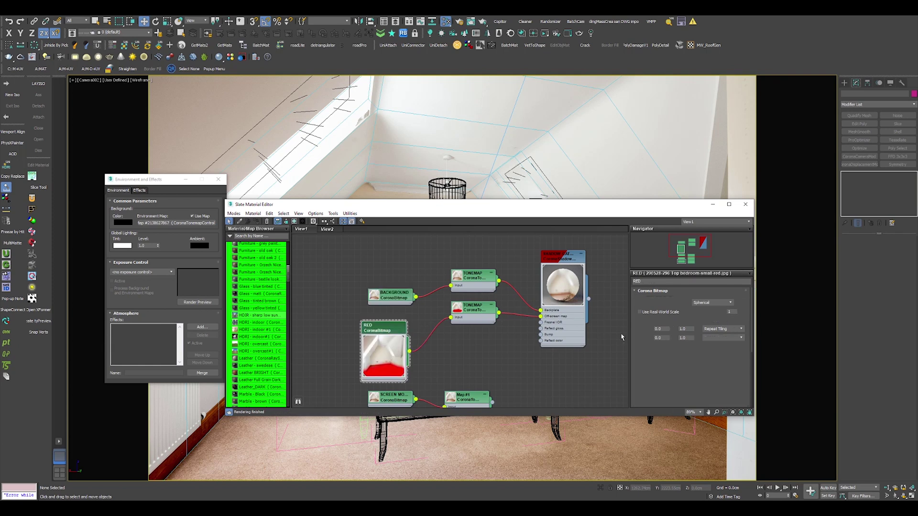
pyautogui.click(662, 380)
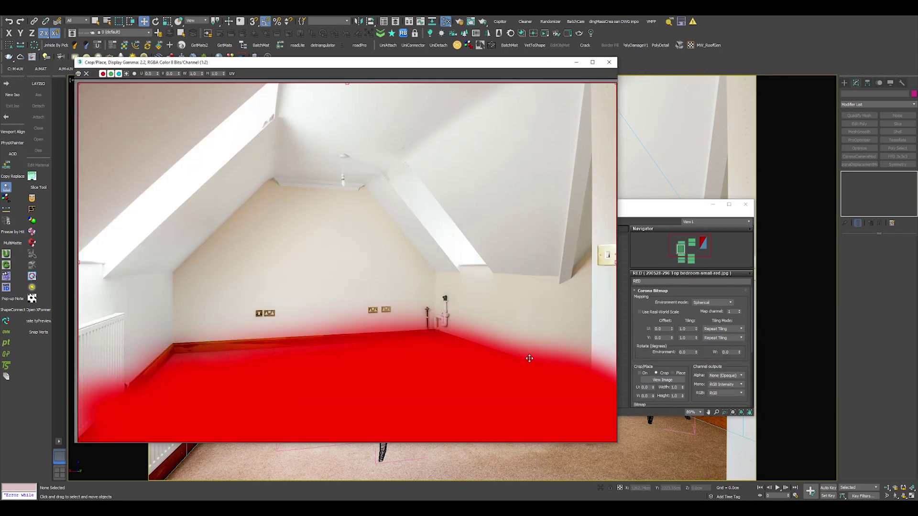
pyautogui.click(609, 62)
pyautogui.click(745, 204)
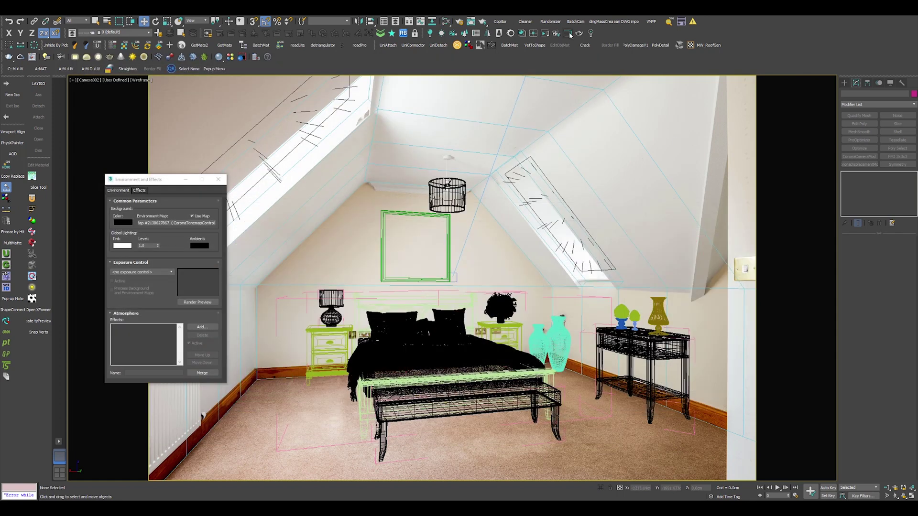
# Step: Start an interactive render in the Corona frame buffer and inspect the color bleeding on the bench up close
pyautogui.click(568, 33)
pyautogui.moveTo(550, 68); pyautogui.dragTo(505, 97)
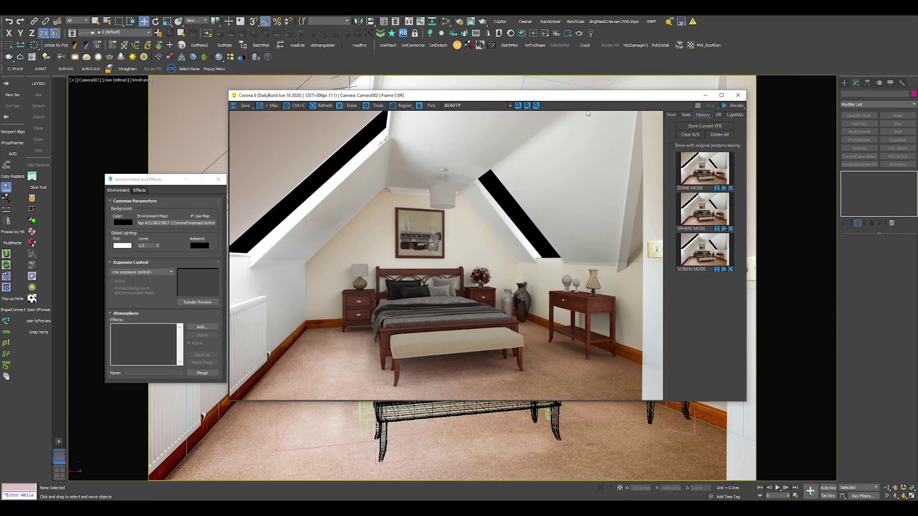
pyautogui.click(731, 107)
pyautogui.click(730, 116)
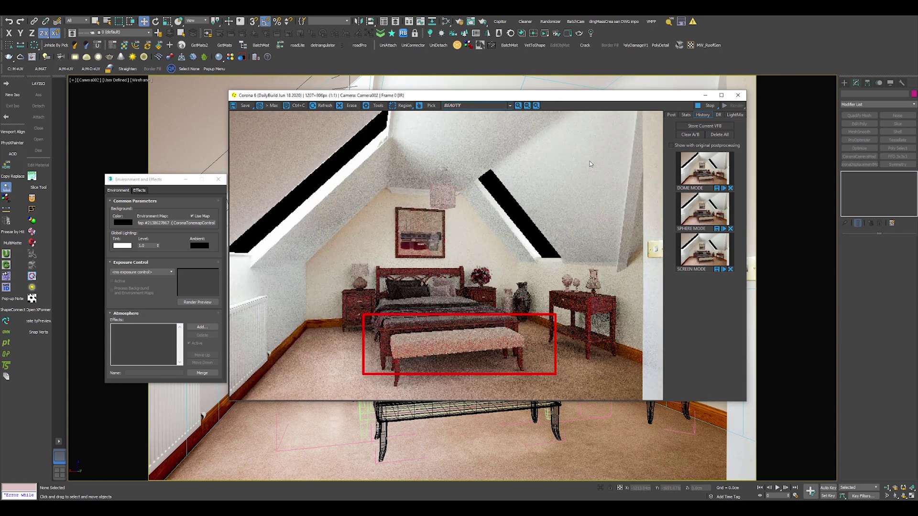
pyautogui.scroll(1, 481, 352)
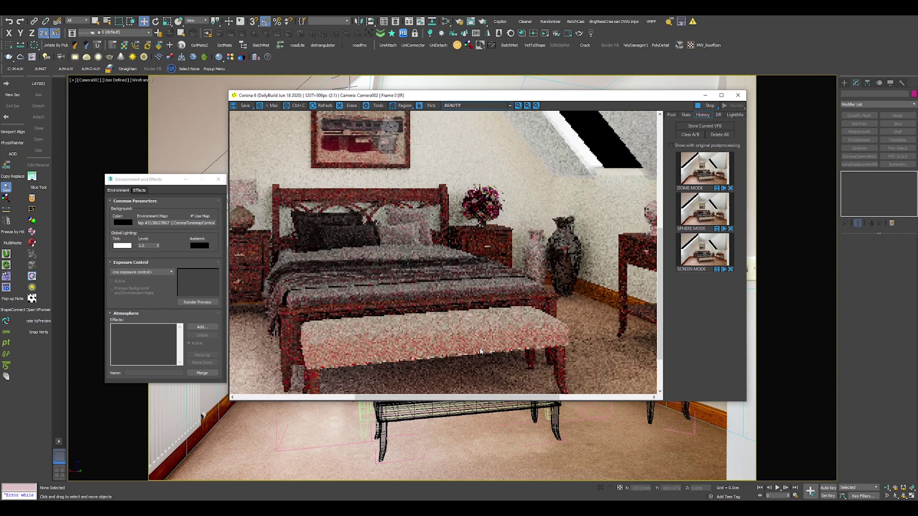
pyautogui.scroll(-1, 481, 351)
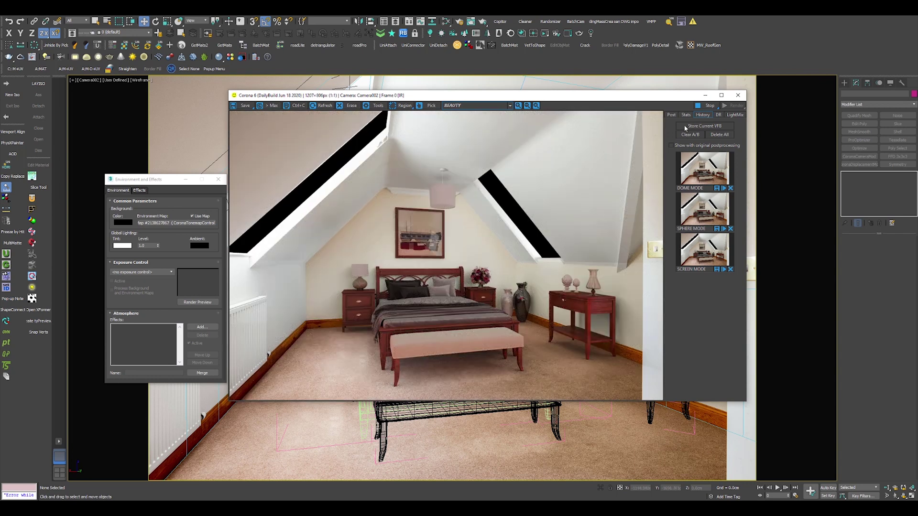
# Step: Stop the interactive render, store it in the frame buffer history and name the snapshot "RED"
pyautogui.click(706, 105)
pyautogui.click(700, 127)
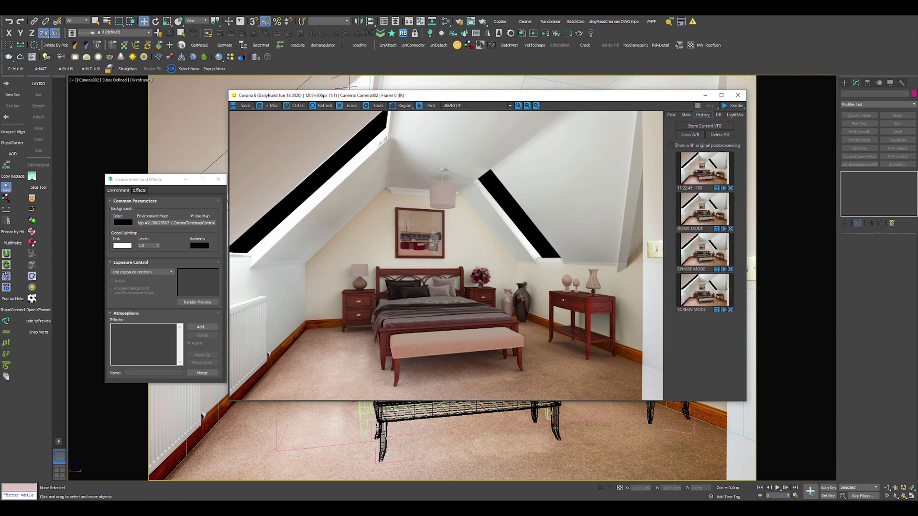
pyautogui.doubleClick(689, 188)
pyautogui.write('RED')
# Step: Compare the stored DOME MODE render as A with the RED render as B
pyautogui.click(688, 212)
pyautogui.rightClick(697, 176)
pyautogui.moveTo(442, 271); pyautogui.dragTo(457, 311)
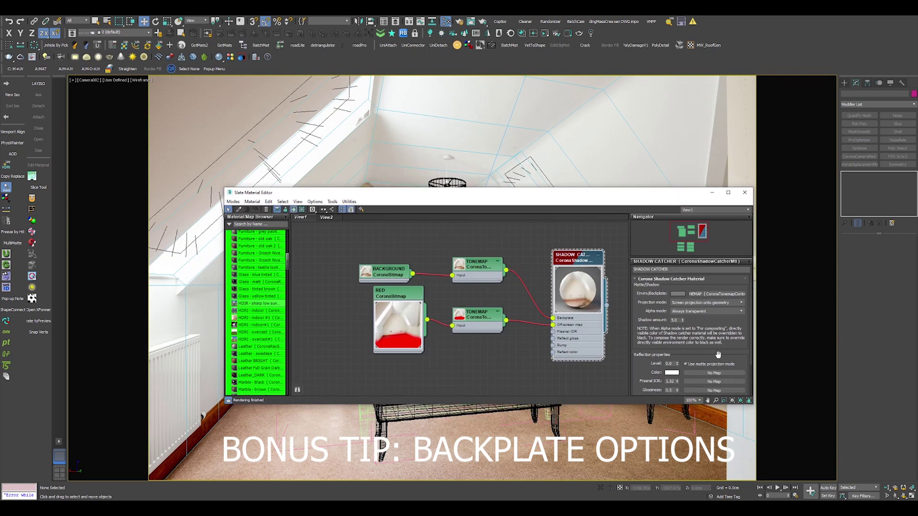
# Step: Enable "Use enviro for off-screen rays" on the SHADOW CATCHER material and rerun the interactive render with the A/B comparison cleared
pyautogui.moveTo(718, 354); pyautogui.dragTo(710, 283)
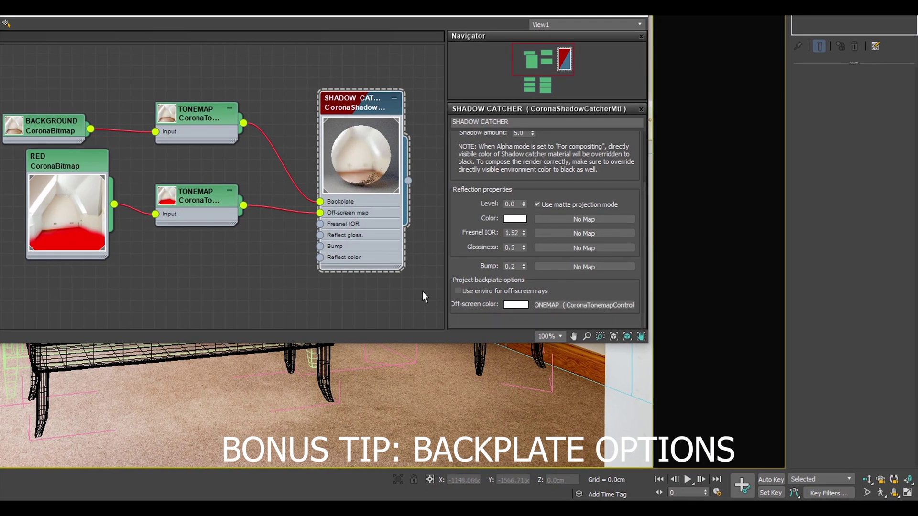
pyautogui.click(467, 294)
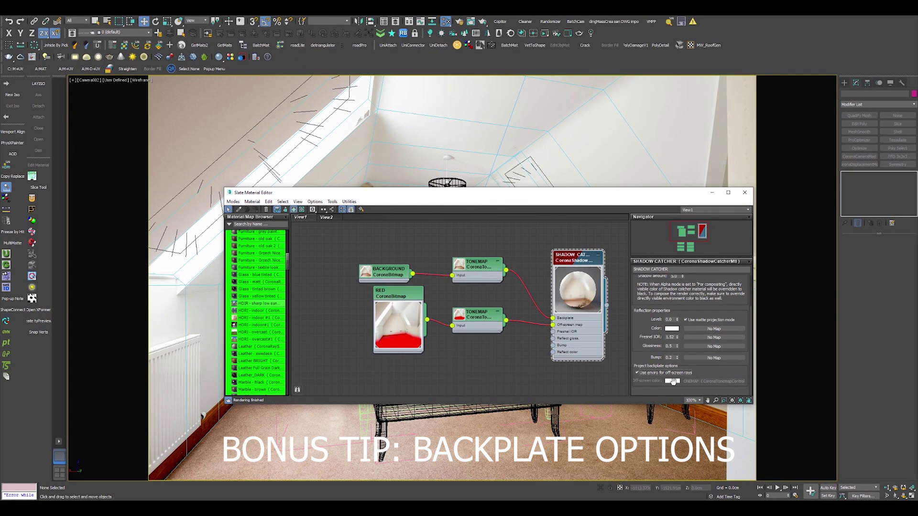
pyautogui.click(579, 33)
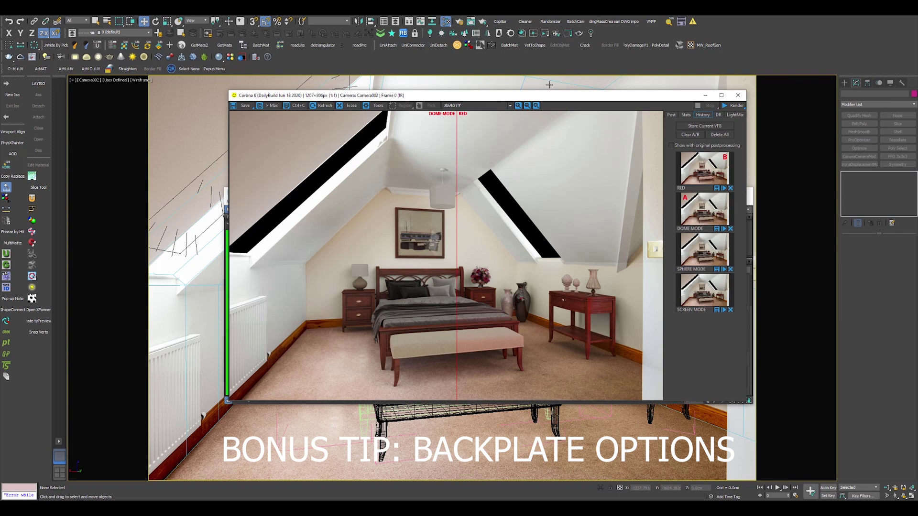
pyautogui.click(694, 134)
pyautogui.click(732, 115)
pyautogui.click(733, 114)
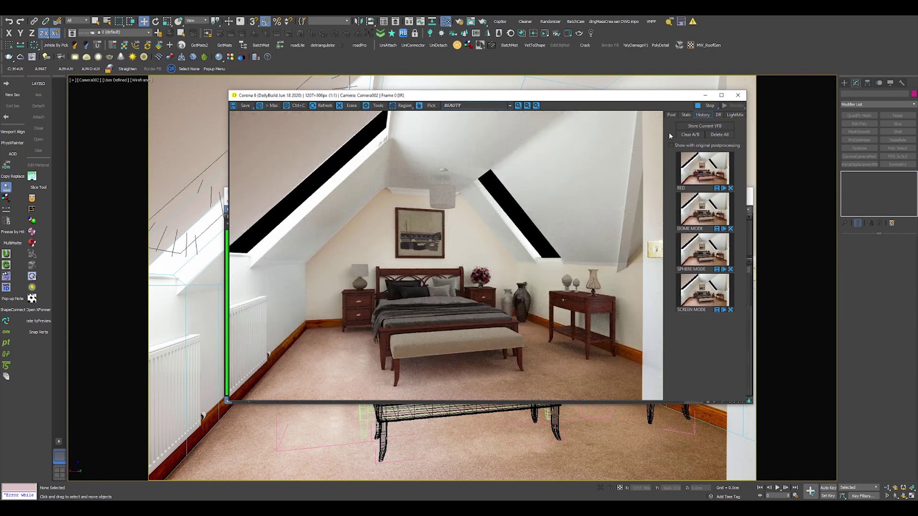
# Step: Stop the interactive render, store it in the frame buffer history and name the snapshot "Use enviro"
pyautogui.click(707, 105)
pyautogui.moveTo(635, 95); pyautogui.dragTo(530, 144)
pyautogui.click(653, 312)
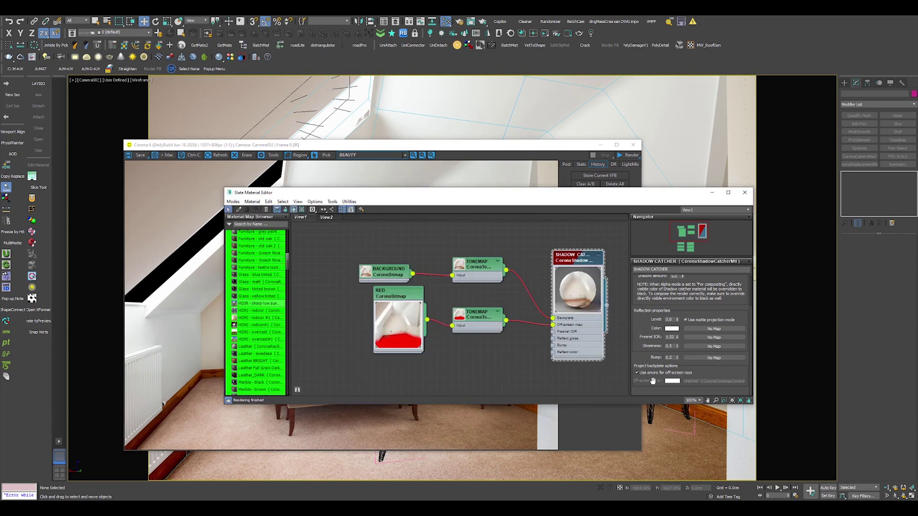
pyautogui.click(543, 147)
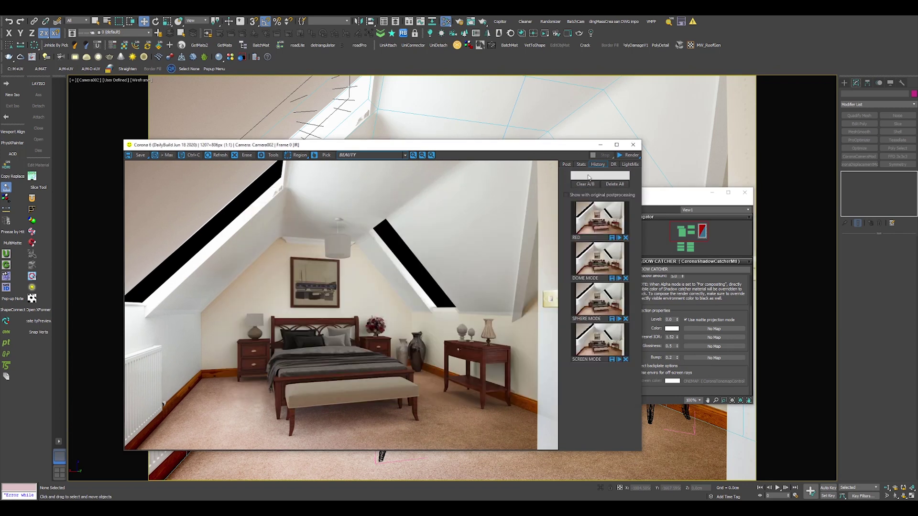
pyautogui.doubleClick(602, 237)
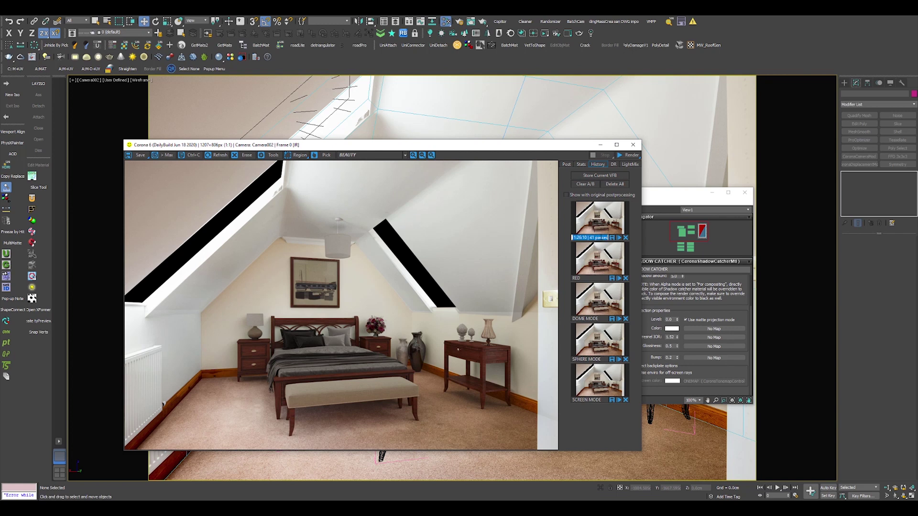
pyautogui.write('Use enviro')
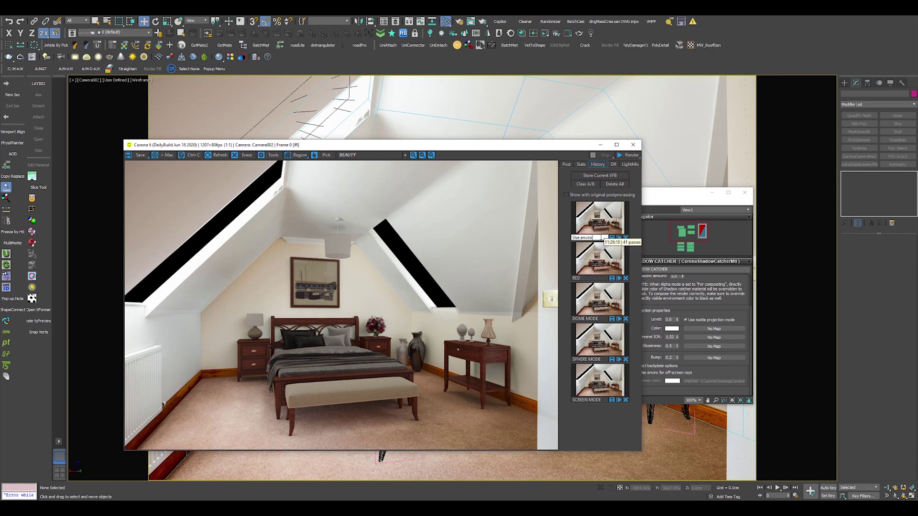
pyautogui.press('Return')
# Step: Compare the "Use enviro" render as A against the DOME MODE, SCREEN MODE and SPHERE MODE renders as B
pyautogui.click(598, 226)
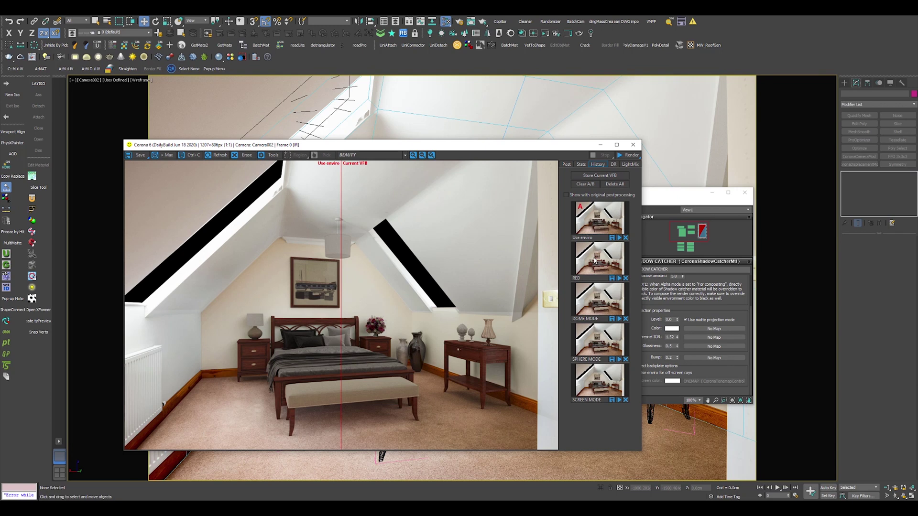
pyautogui.rightClick(587, 306)
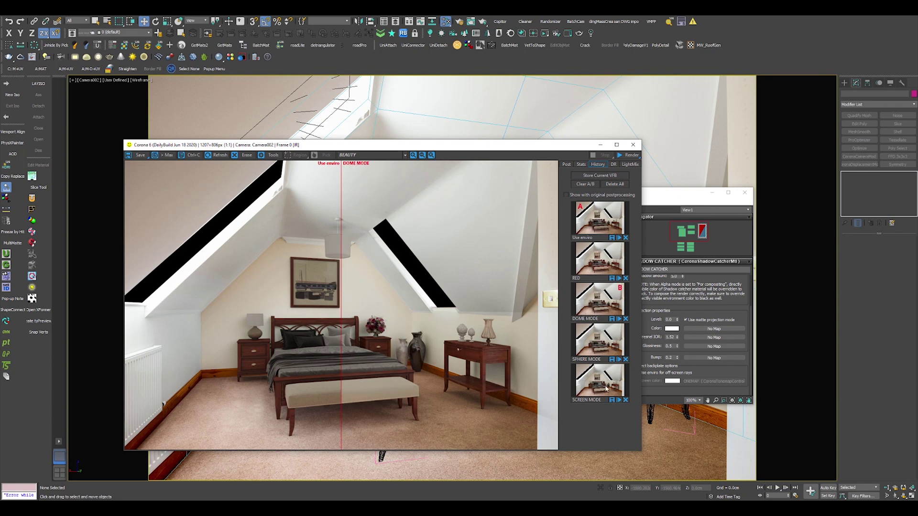
pyautogui.rightClick(607, 388)
pyautogui.rightClick(601, 342)
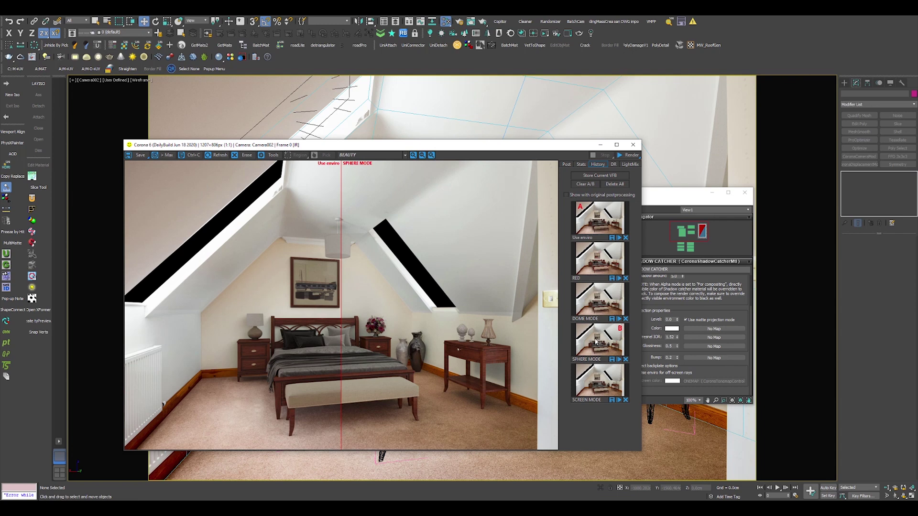
# Step: Drop the SPHERE MODE comparison, disable enviro use for off-screen rays and clear the SHADOW CATCHER's off-screen map, leaving plain white
pyautogui.rightClick(595, 341)
pyautogui.moveTo(341, 328)
pyautogui.mouseDown()
pyautogui.moveTo(426, 329)
pyautogui.moveTo(169, 333)
pyautogui.moveTo(538, 336)
pyautogui.moveTo(144, 330)
pyautogui.moveTo(420, 330)
pyautogui.moveTo(154, 321)
pyautogui.moveTo(351, 320)
pyautogui.mouseUp()
pyautogui.click(671, 199)
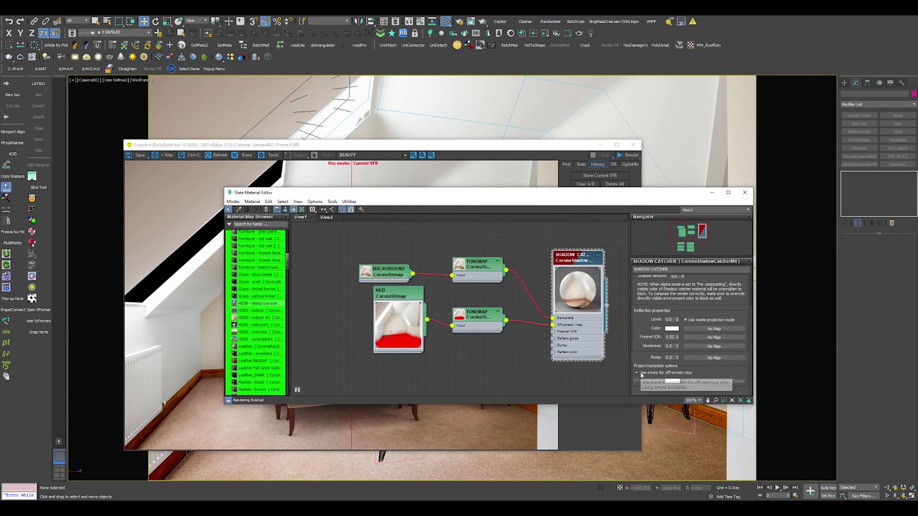
pyautogui.rightClick(700, 381)
pyautogui.click(715, 402)
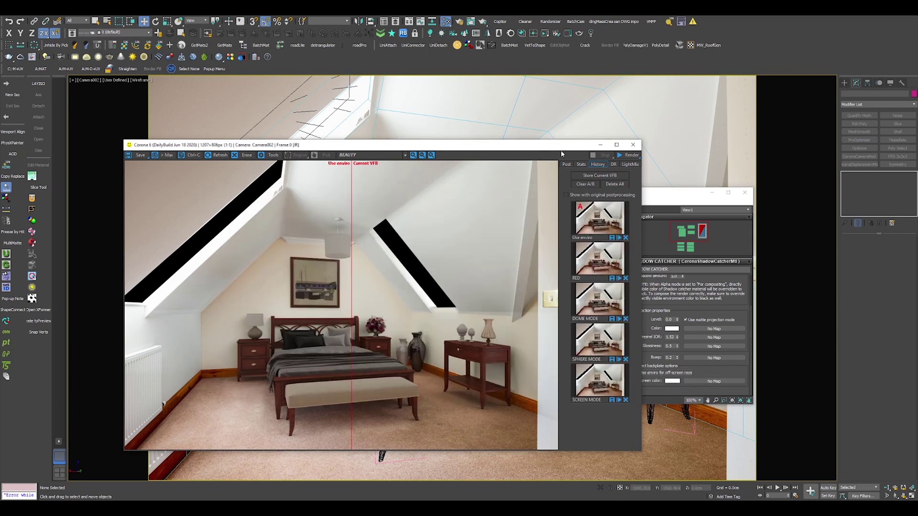
# Step: Rerun the interactive render with the white off-screen color, stop it and store the result in the frame buffer history
pyautogui.click(540, 149)
pyautogui.click(626, 156)
pyautogui.click(626, 164)
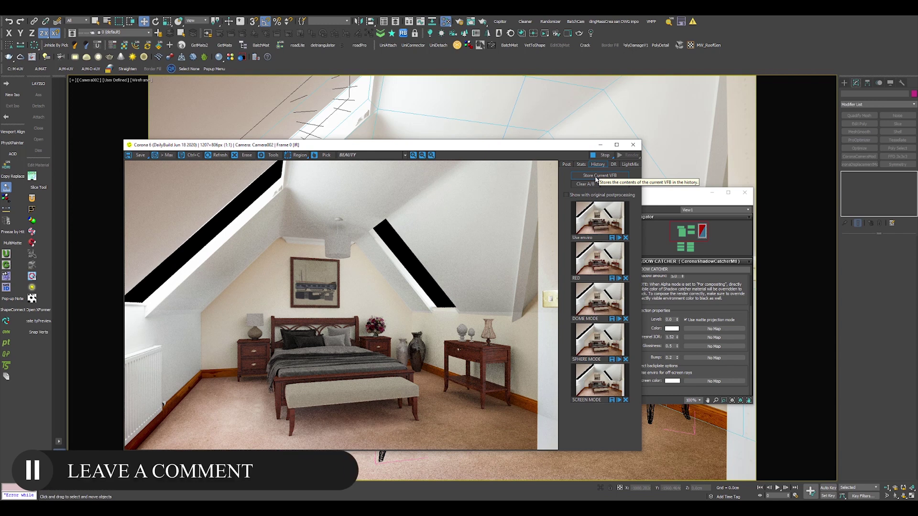
pyautogui.click(599, 157)
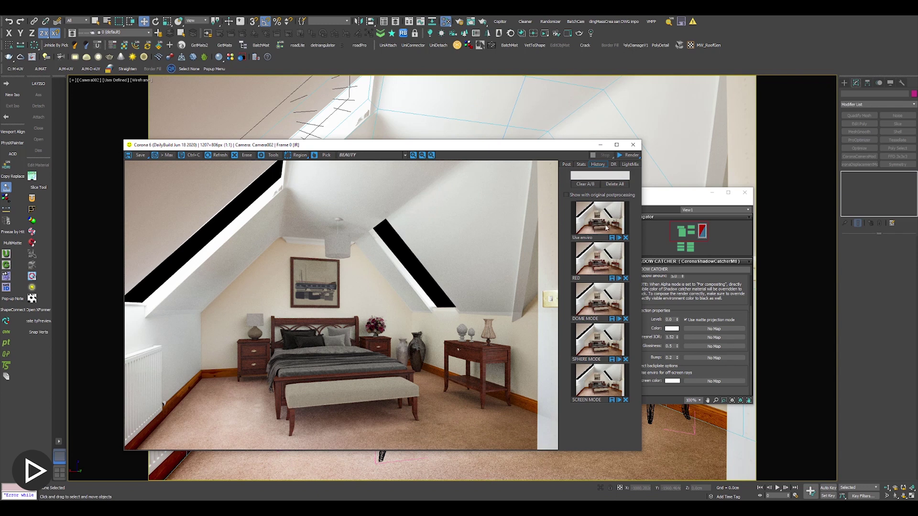
pyautogui.click(595, 176)
# Step: Compare the newly stored white off-screen render as A against the "Use enviro" render as B
pyautogui.click(591, 227)
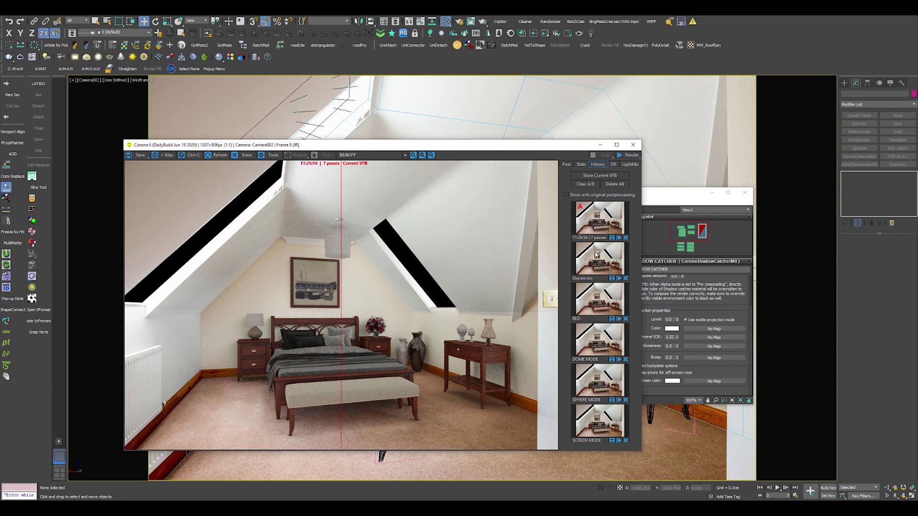
pyautogui.rightClick(595, 252)
pyautogui.moveTo(341, 337)
pyautogui.mouseDown()
pyautogui.moveTo(498, 336)
pyautogui.moveTo(98, 324)
pyautogui.moveTo(555, 330)
pyautogui.moveTo(338, 333)
pyautogui.moveTo(358, 334)
pyautogui.mouseUp()
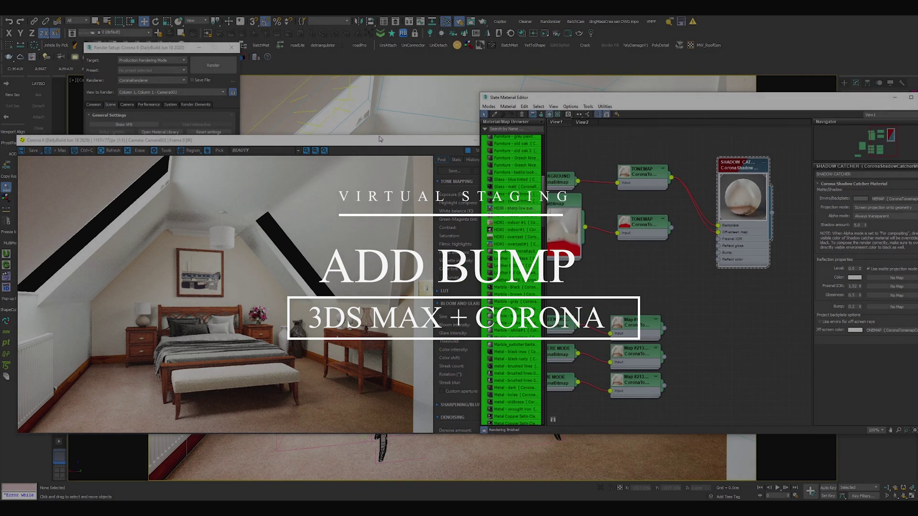
# Step: Set up region rendering near the bench's leg and remove the extra region around the wall picture
pyautogui.click(189, 139)
pyautogui.scroll(2, 297, 404)
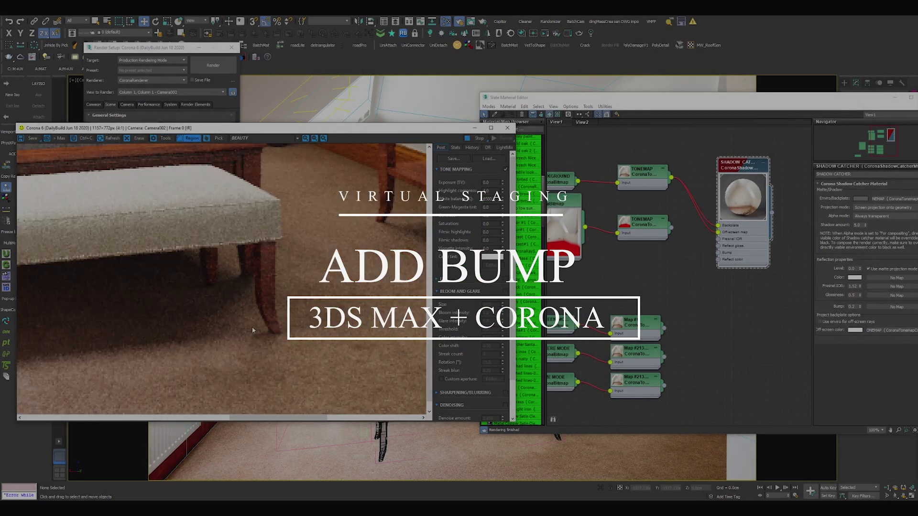
pyautogui.moveTo(210, 276); pyautogui.dragTo(359, 443)
pyautogui.scroll(-2, 305, 411)
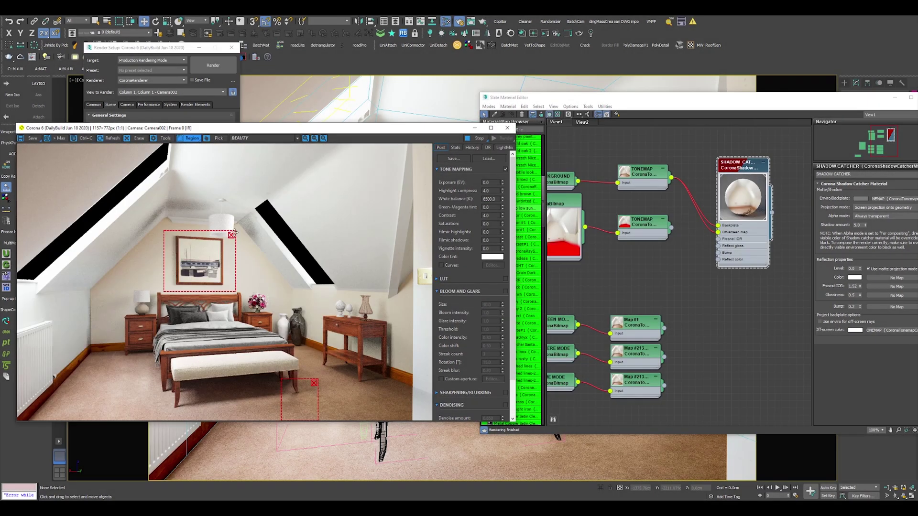
pyautogui.click(234, 234)
pyautogui.scroll(2, 293, 288)
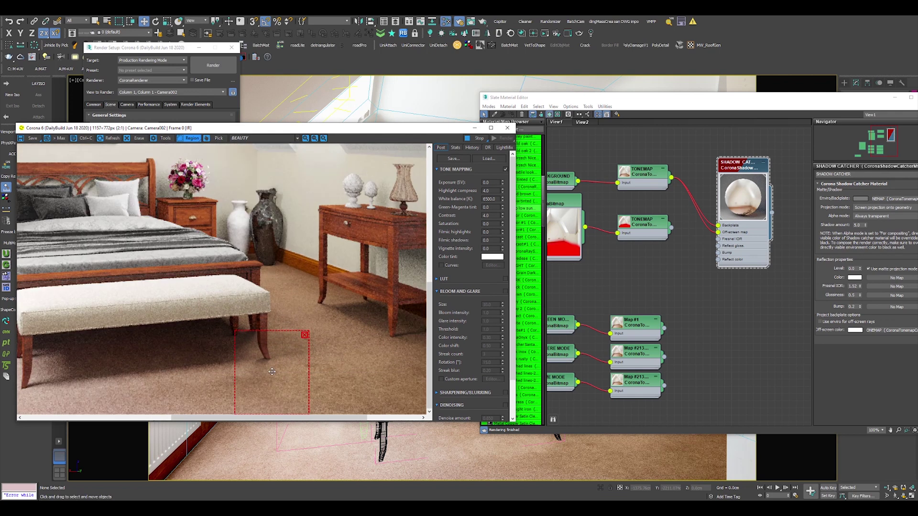
pyautogui.scroll(-2, 272, 372)
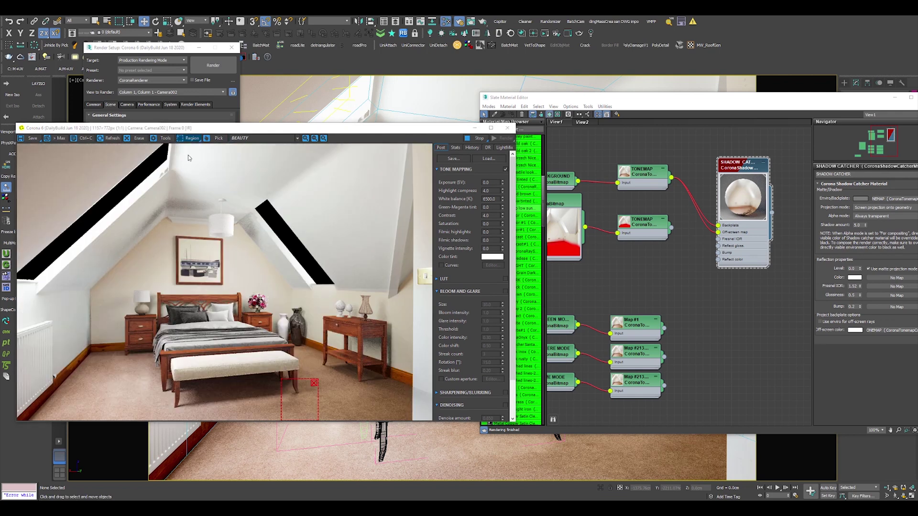
# Step: Fit the render region over the bench's front leg and the carpet below it
pyautogui.click(191, 138)
pyautogui.moveTo(271, 357); pyautogui.dragTo(307, 420)
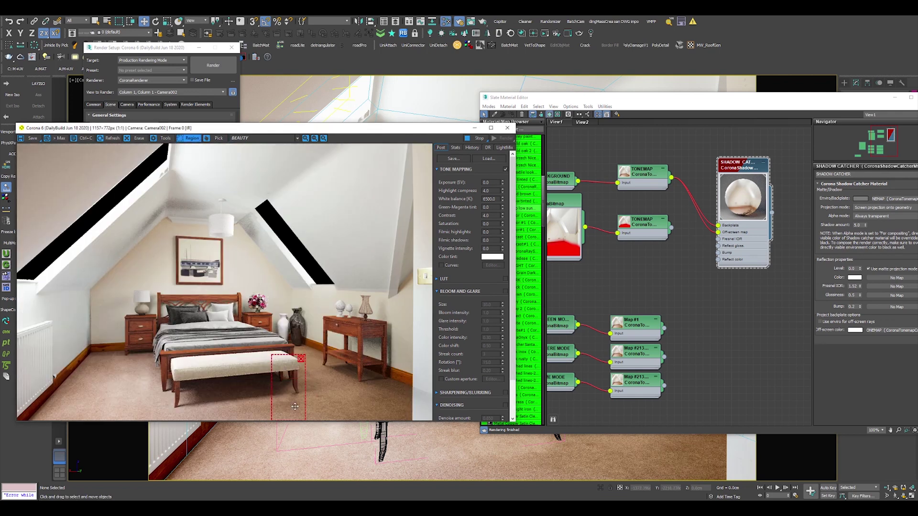
pyautogui.scroll(2, 297, 402)
# Step: Duplicate the SCREEN MODE bitmap with its connected tonemap node and name the copied bitmap BUMP
pyautogui.click(630, 313)
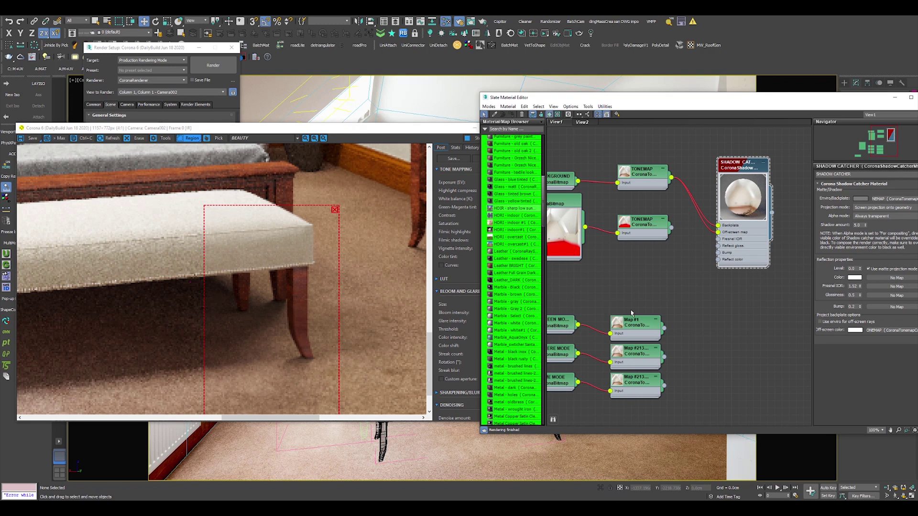
pyautogui.moveTo(631, 314); pyautogui.dragTo(654, 283, button='middle')
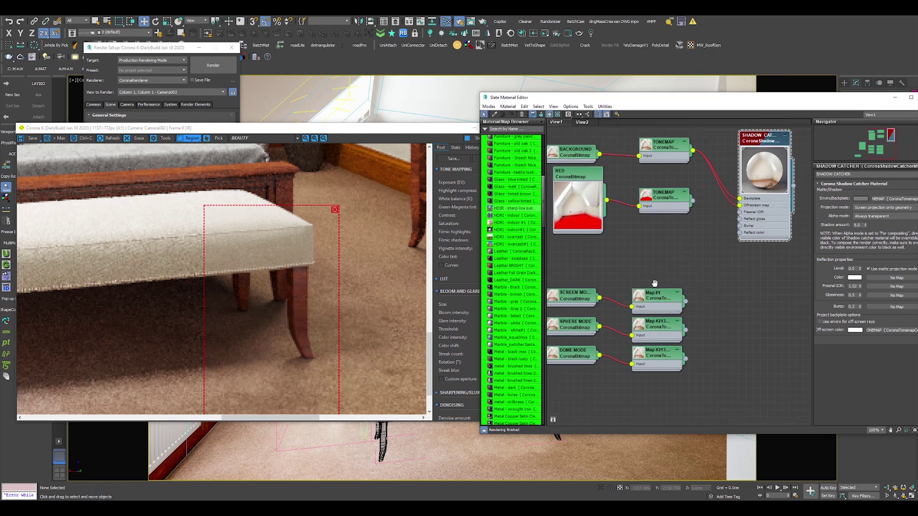
pyautogui.click(662, 300)
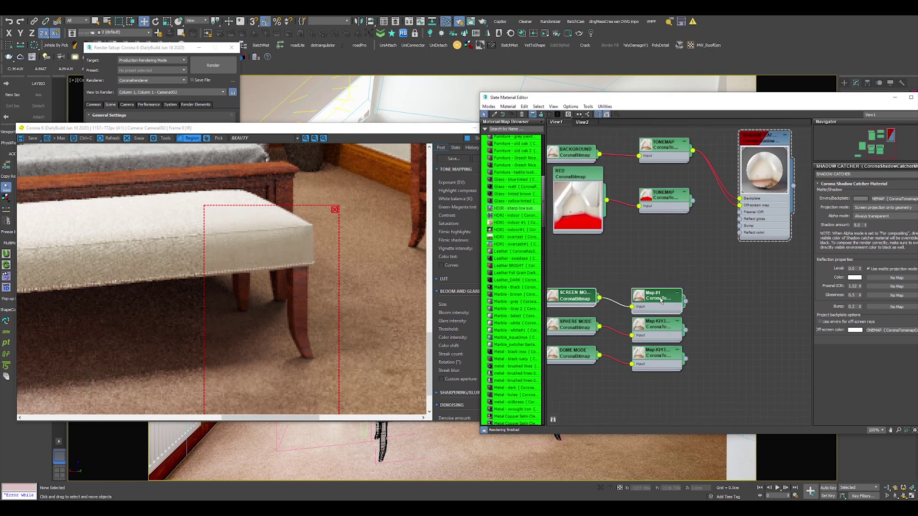
pyautogui.keyDown('shift'); pyautogui.moveTo(657, 300); pyautogui.dragTo(657, 257); pyautogui.keyUp('shift')
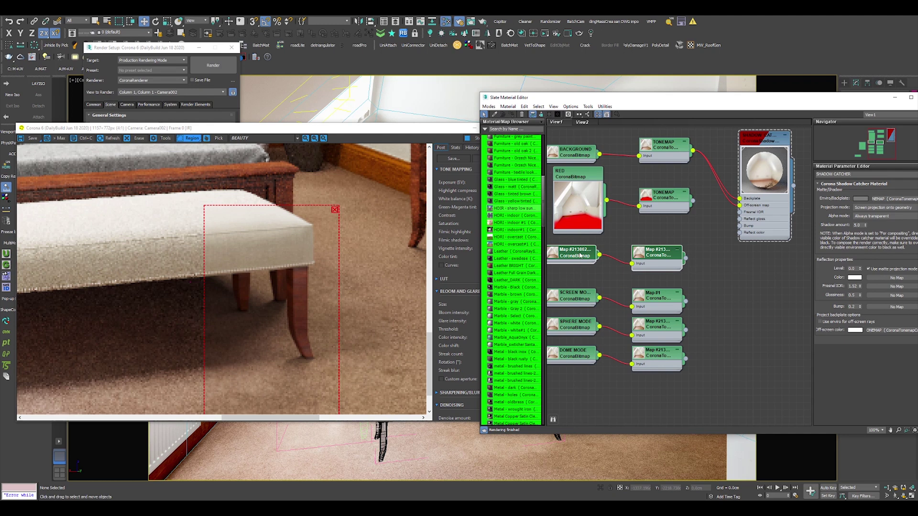
pyautogui.doubleClick(581, 256)
pyautogui.click(867, 174)
pyautogui.write('BUMP')
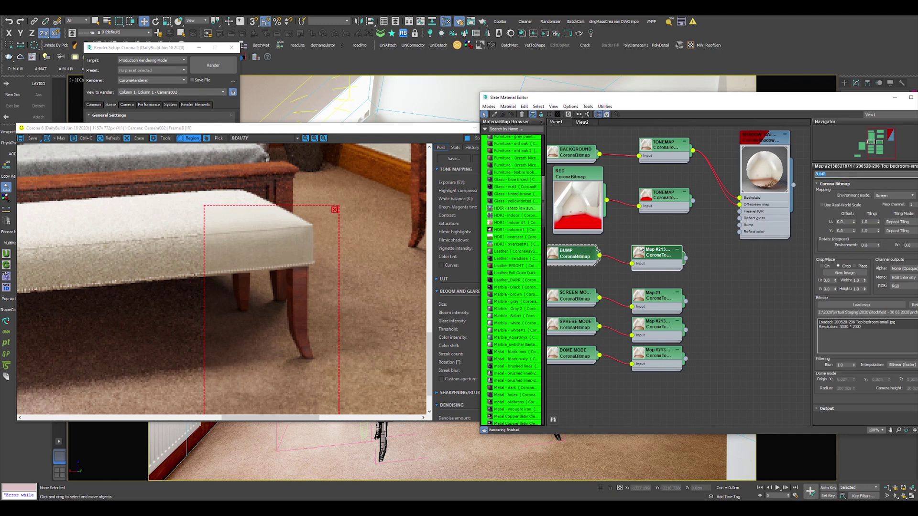
pyautogui.press('Return')
# Step: Connect the BUMP bitmap's tonemap to the SHADOW CATCHER's Bump input and raise the material's bump amount
pyautogui.moveTo(685, 259); pyautogui.dragTo(740, 226)
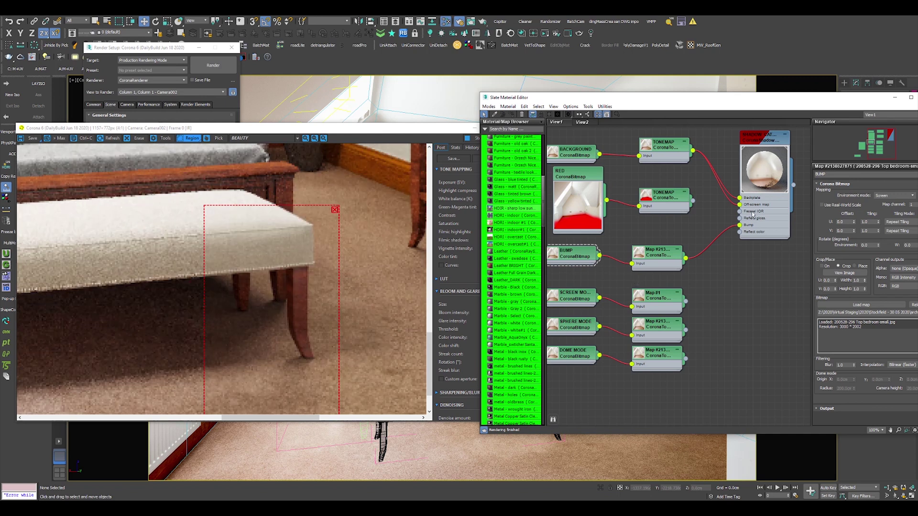
pyautogui.doubleClick(767, 139)
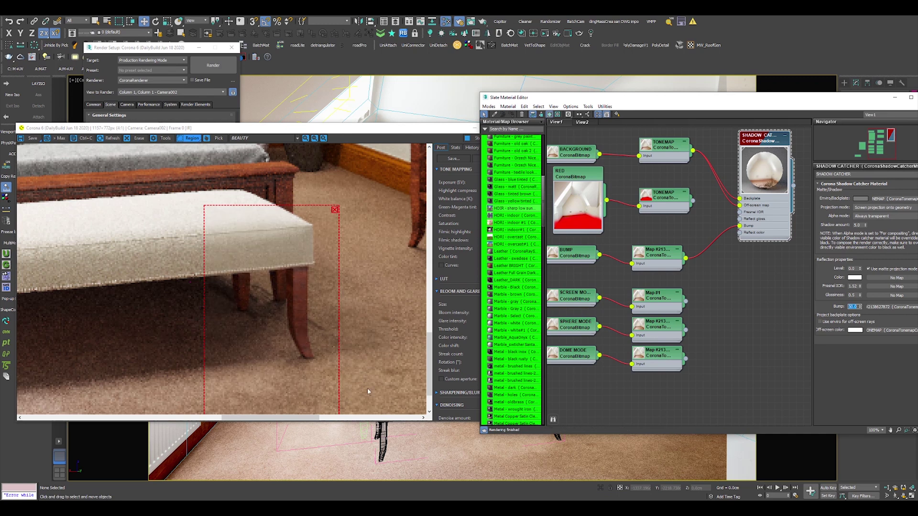
pyautogui.scroll(-1, 299, 362)
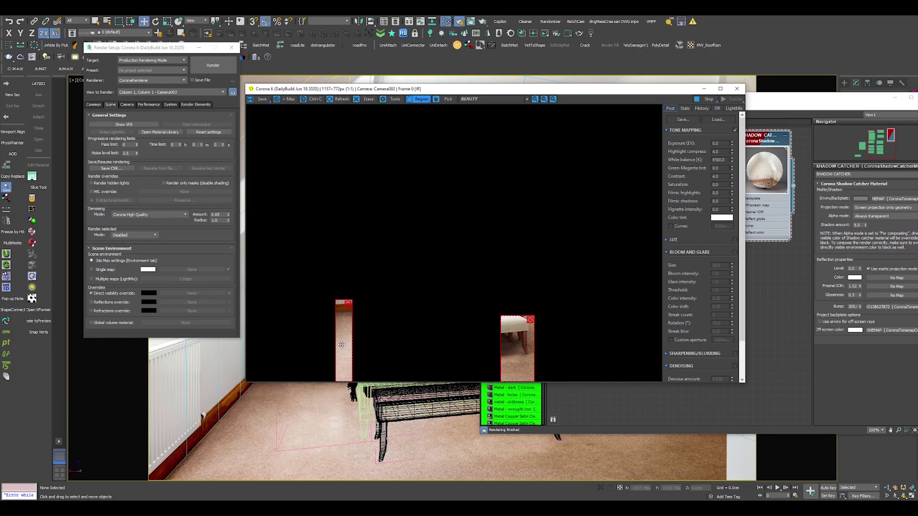
# Step: Move the narrow carpet render region up over the wall and widen it to take in the bedside table
pyautogui.scroll(2, 341, 344)
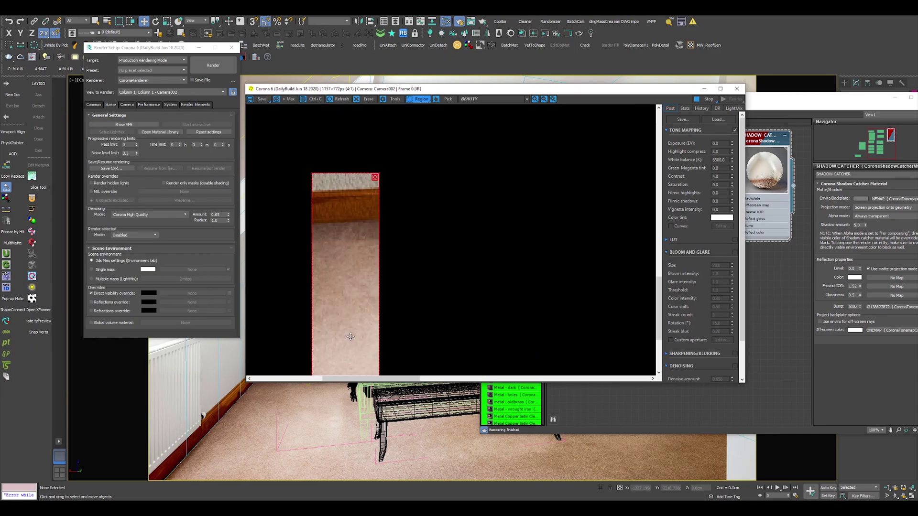
pyautogui.scroll(-1, 351, 337)
pyautogui.moveTo(346, 321); pyautogui.dragTo(332, 228)
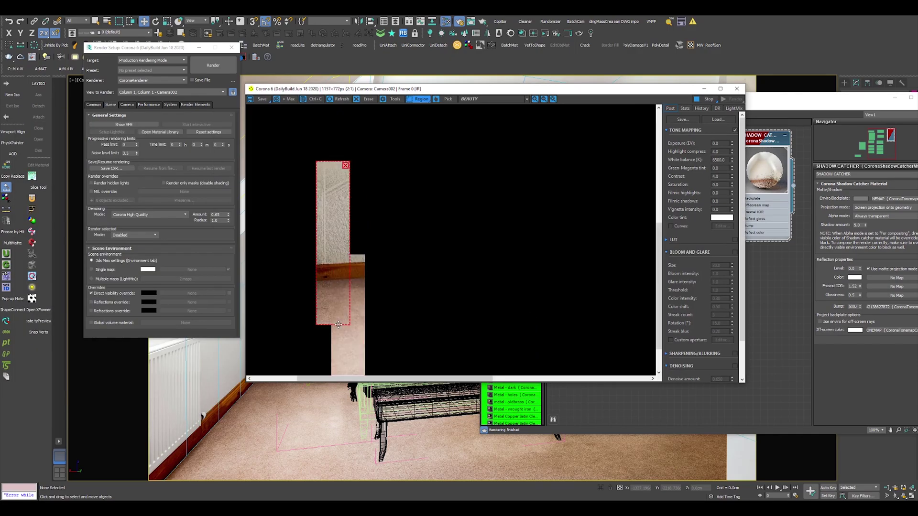
pyautogui.moveTo(351, 323); pyautogui.dragTo(452, 288)
# Step: Move the widened render region onto the sloped ceiling above the console table and extend it down to the carpet
pyautogui.moveTo(385, 271); pyautogui.dragTo(617, 163)
pyautogui.scroll(-1, 342, 259)
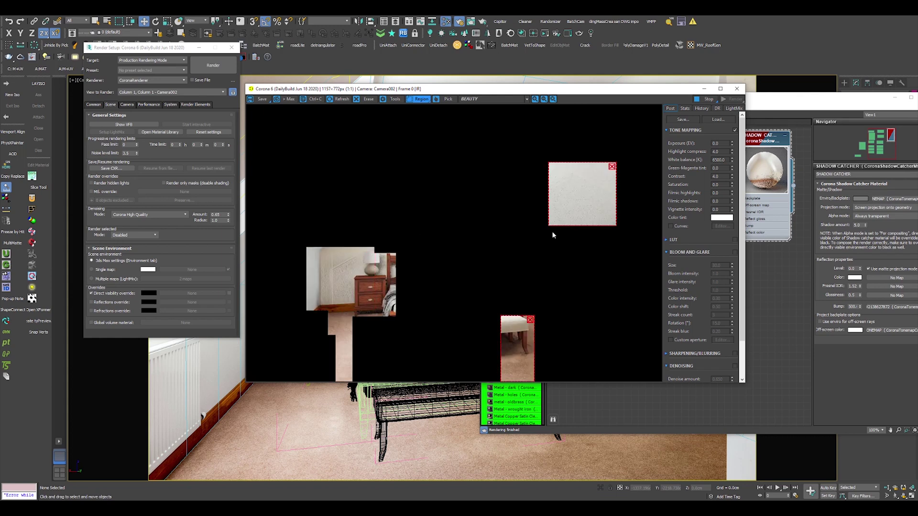
pyautogui.moveTo(552, 228); pyautogui.dragTo(553, 382)
pyautogui.scroll(1, 585, 284)
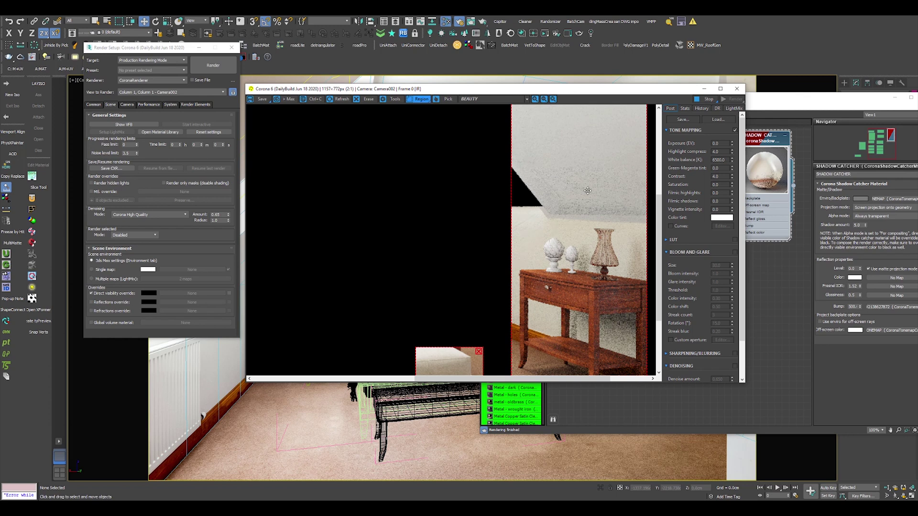
pyautogui.scroll(-1, 587, 192)
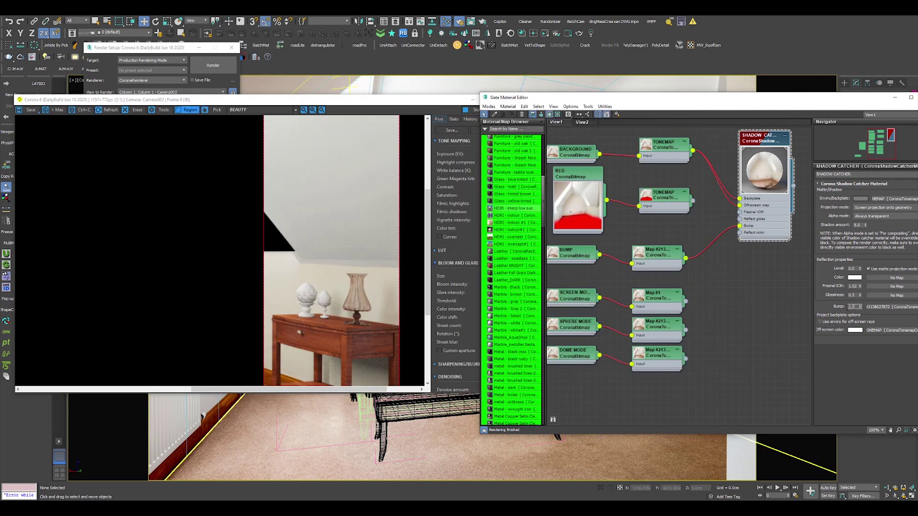
# Step: Clear the bump map from the SHADOW CATCHER and duplicate the material together with its BACKGROUND bitmap and tonemap nodes
pyautogui.rightClick(880, 308)
pyautogui.click(849, 327)
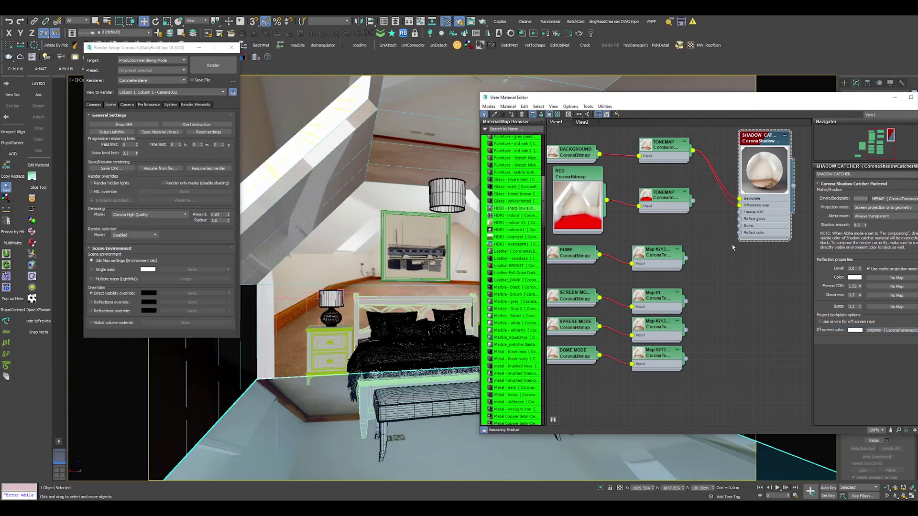
pyautogui.scroll(-5, 732, 248)
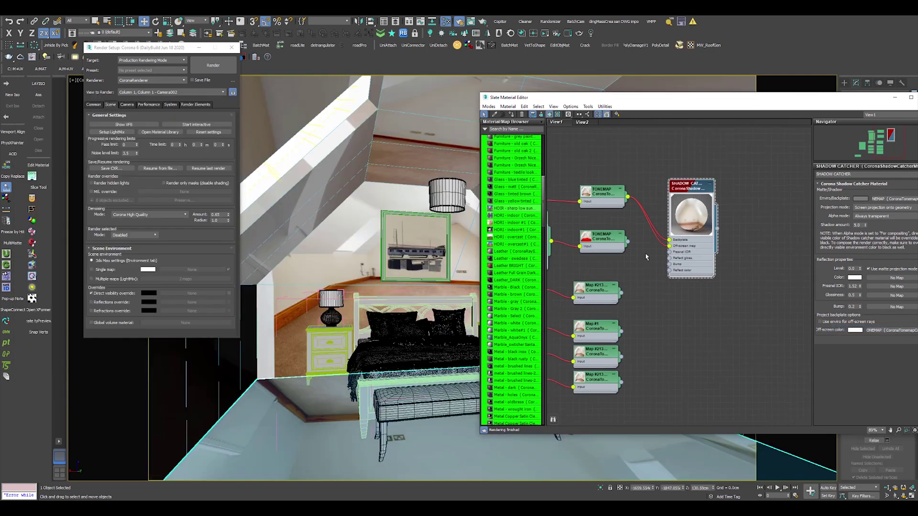
pyautogui.moveTo(682, 217); pyautogui.dragTo(685, 221, button='middle')
pyautogui.moveTo(555, 207)
pyautogui.mouseDown()
pyautogui.moveTo(732, 239)
pyautogui.moveTo(708, 136)
pyautogui.mouseUp()
pyautogui.moveTo(708, 136); pyautogui.dragTo(701, 198, button='middle')
pyautogui.scroll(3, 702, 197)
# Step: Name the duplicated shadow catcher material FLOOR ONLY and assign it to the selected floor object
pyautogui.doubleClick(702, 197)
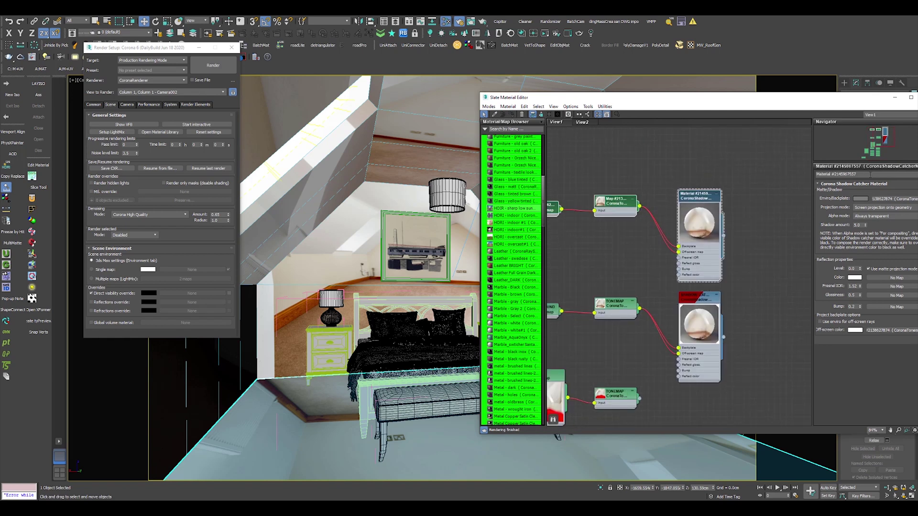
pyautogui.moveTo(868, 176); pyautogui.dragTo(747, 166)
pyautogui.write('FLOOR ONLY')
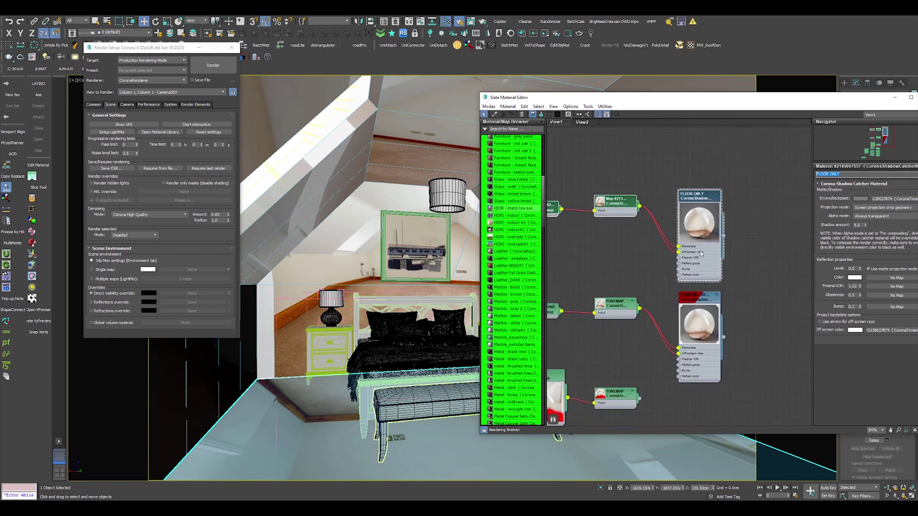
pyautogui.rightClick(697, 196)
pyautogui.click(679, 185)
pyautogui.rightClick(701, 200)
pyautogui.click(712, 208)
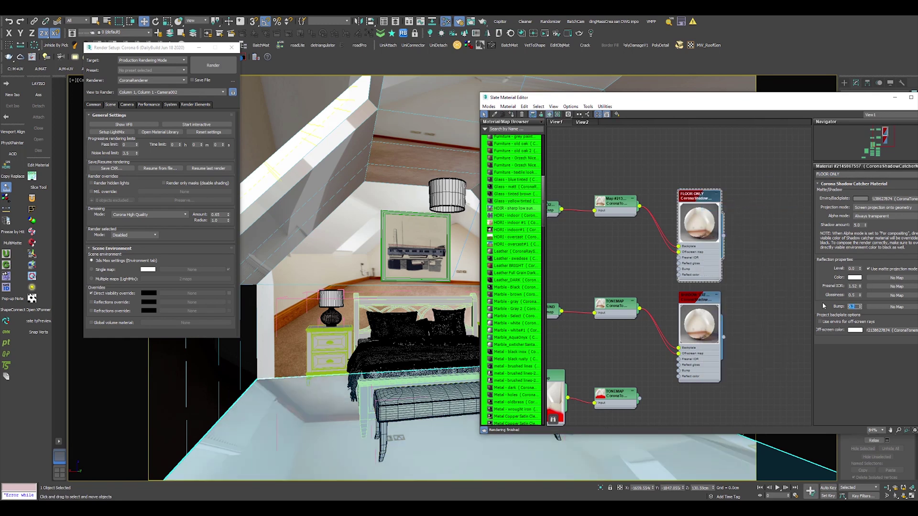
# Step: Connect the copied tonemap to the FLOOR ONLY material's Bump input with a bump amount of 500
pyautogui.moveTo(615, 214); pyautogui.dragTo(699, 282)
pyautogui.scroll(2, 634, 252)
pyautogui.scroll(1, 641, 245)
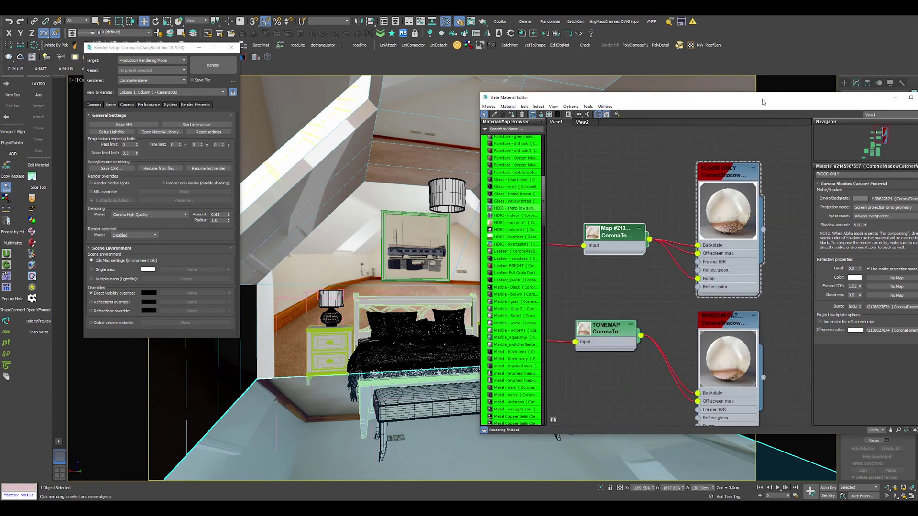
pyautogui.moveTo(760, 99); pyautogui.dragTo(722, 96)
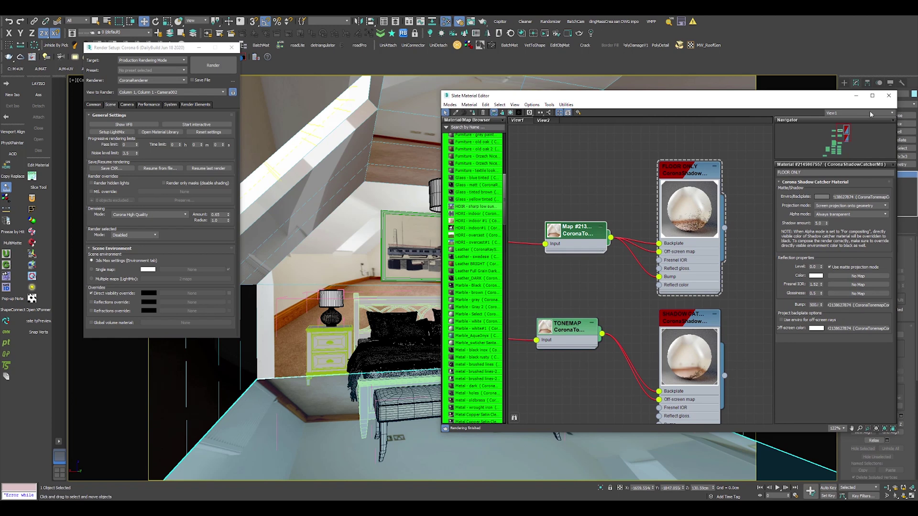
# Step: Close the material editor, restart the interactive region render and examine the carpet around the bench and console table
pyautogui.click(446, 21)
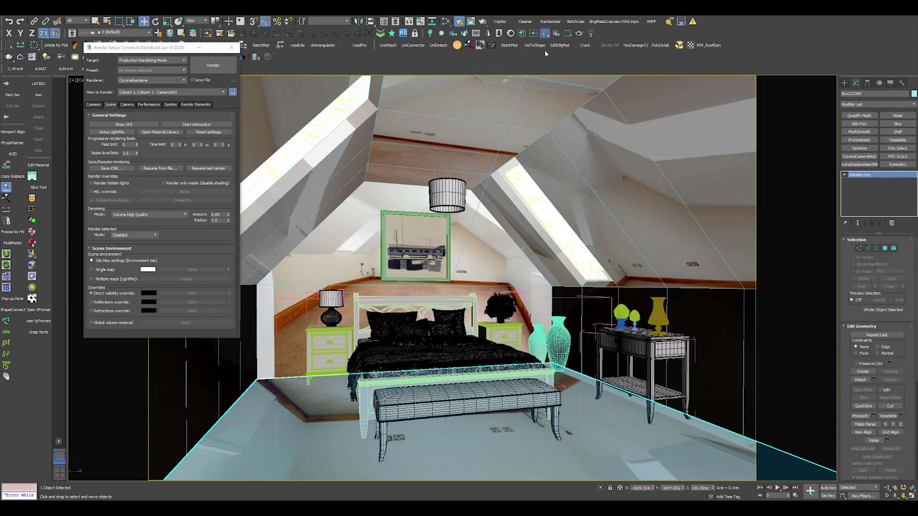
pyautogui.hotkey('shift', 'q')
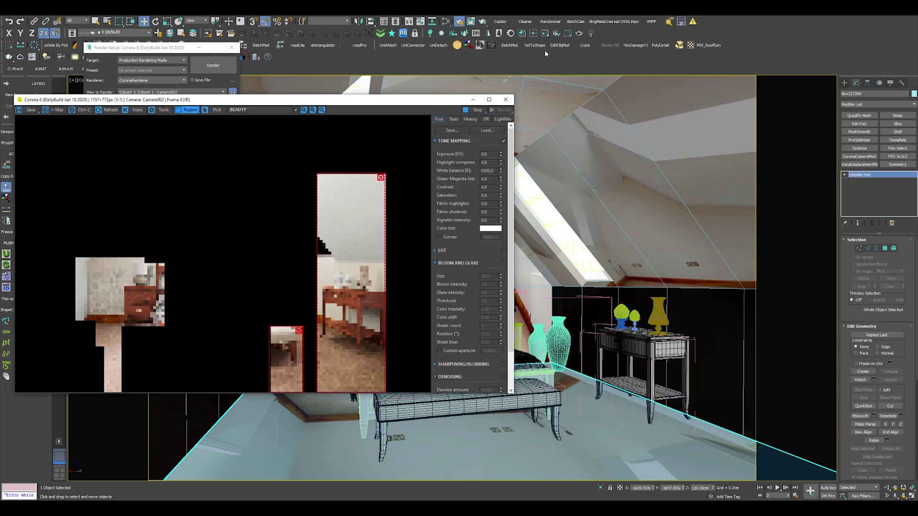
pyautogui.scroll(2, 320, 376)
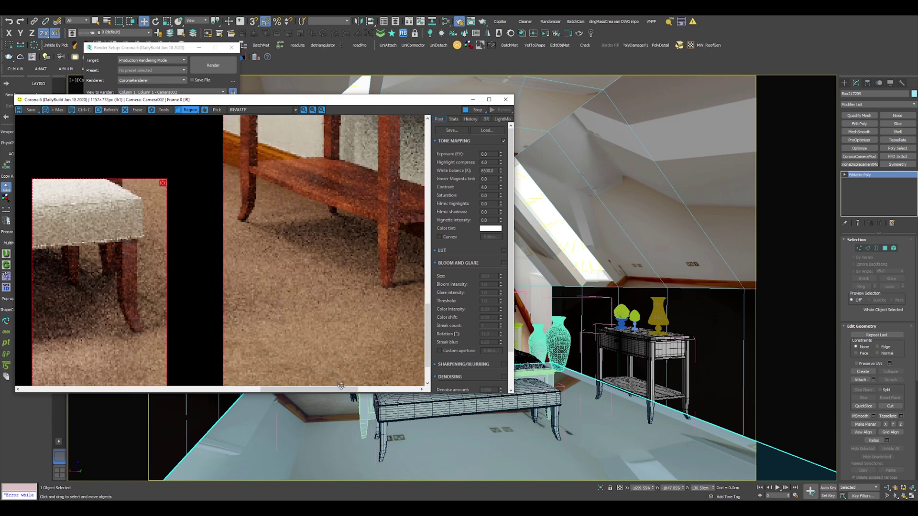
pyautogui.moveTo(163, 367); pyautogui.dragTo(290, 312, button='middle')
pyautogui.scroll(-1, 285, 312)
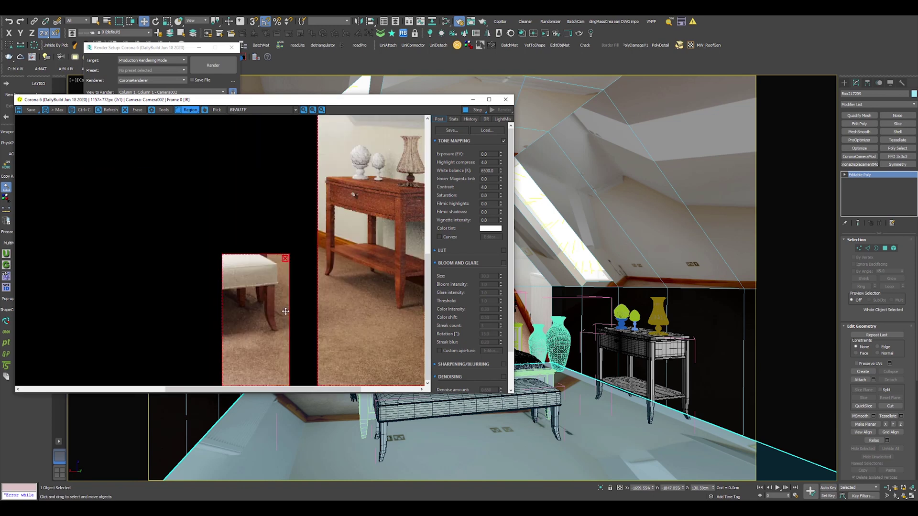
pyautogui.scroll(-1, 312, 311)
pyautogui.scroll(1, 369, 254)
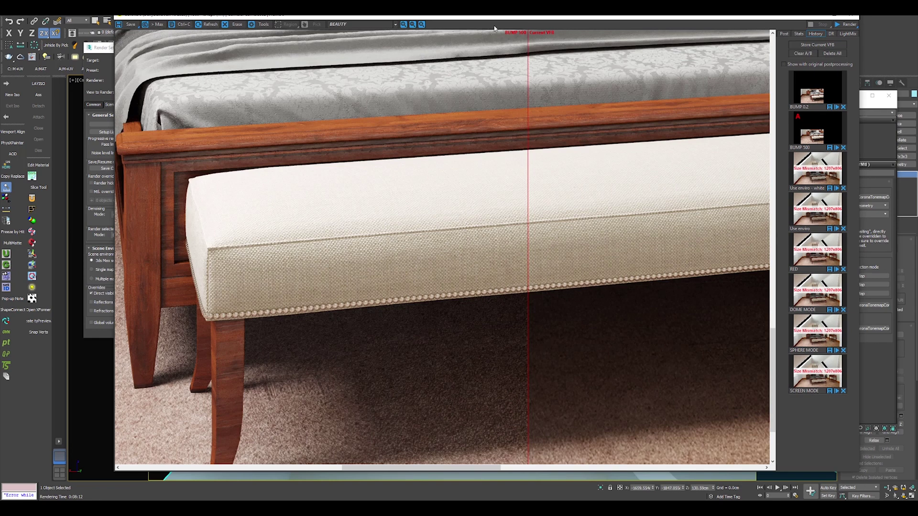
# Step: Compare the BUMP 500 render as A with the current render on the shadowed carpet under the bench
pyautogui.scroll(-1, 537, 330)
pyautogui.moveTo(537, 330); pyautogui.dragTo(503, 252, button='middle')
pyautogui.scroll(1, 484, 272)
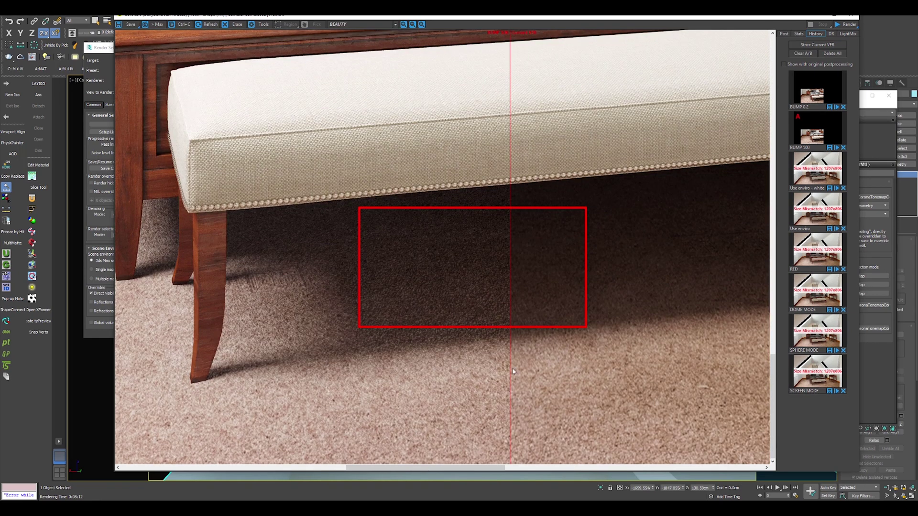
pyautogui.moveTo(507, 370); pyautogui.dragTo(304, 381)
# Step: Compare BUMP 500 with the current render on the open carpet between the bench and the bedside table
pyautogui.scroll(-1, 206, 382)
pyautogui.moveTo(232, 382); pyautogui.dragTo(486, 371, button='middle')
pyautogui.moveTo(485, 371); pyautogui.dragTo(351, 363)
pyautogui.scroll(2, 339, 251)
pyautogui.scroll(-1, 356, 280)
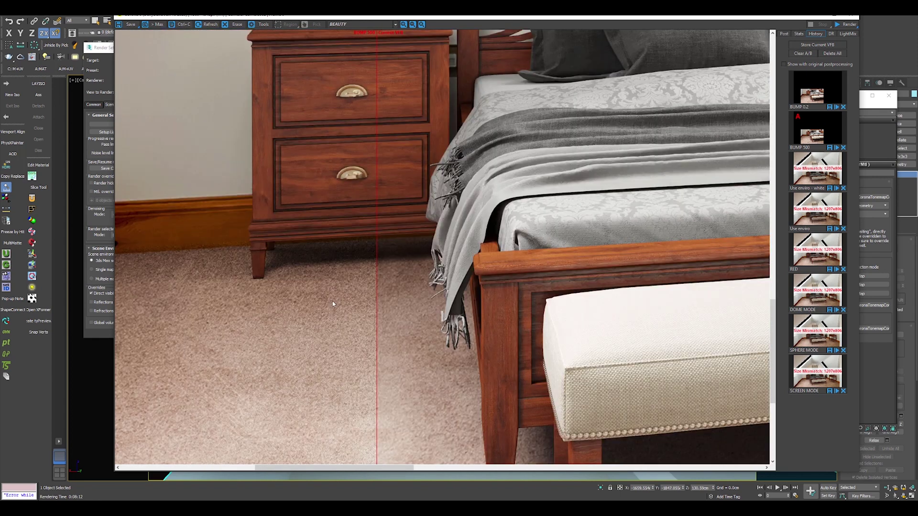
pyautogui.moveTo(368, 302); pyautogui.dragTo(510, 329)
pyautogui.scroll(-2, 402, 444)
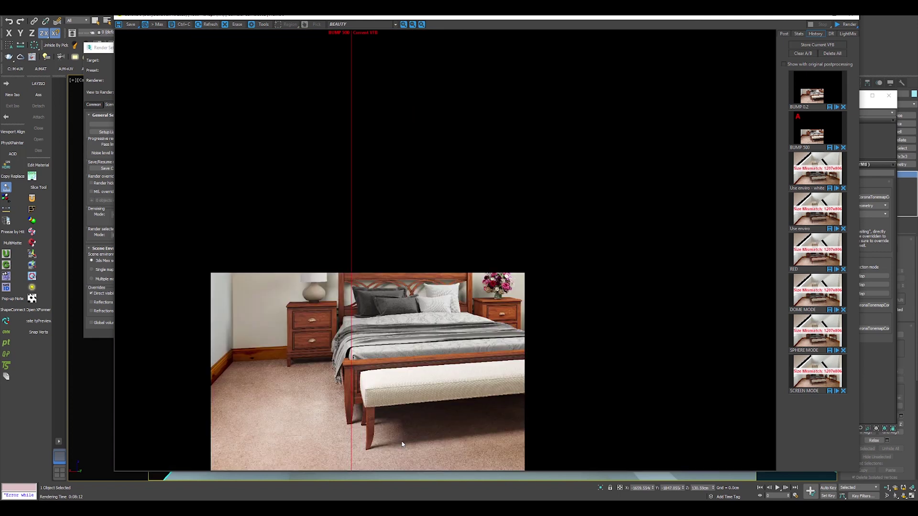